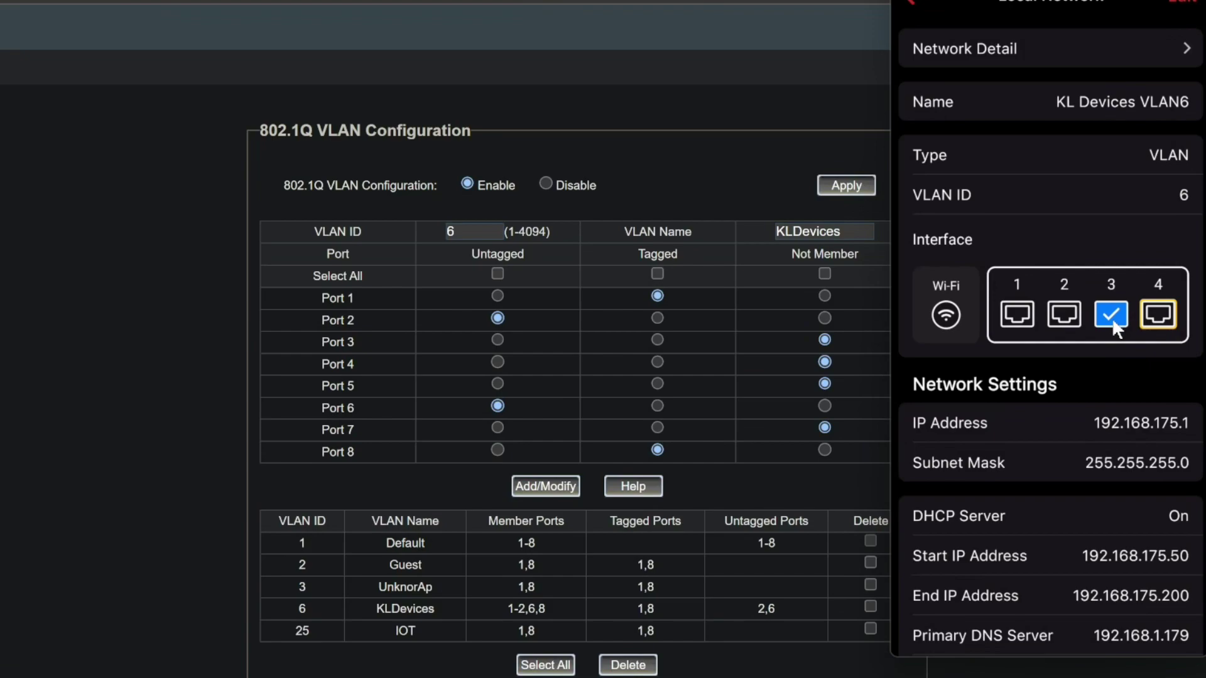
Draw a line up from the Firewalla, sketch a dotted blob at its end, and undo the last stroke
{"action": "mouse_move", "coordinate": [496, 305]}
{"action": "left_mouse_down"}
{"action": "mouse_move", "coordinate": [506, 314]}
{"action": "mouse_move", "coordinate": [618, 162]}
{"action": "mouse_move", "coordinate": [696, 102]}
{"action": "mouse_move", "coordinate": [709, 108]}
{"action": "mouse_move", "coordinate": [683, 155]}
{"action": "left_mouse_up"}
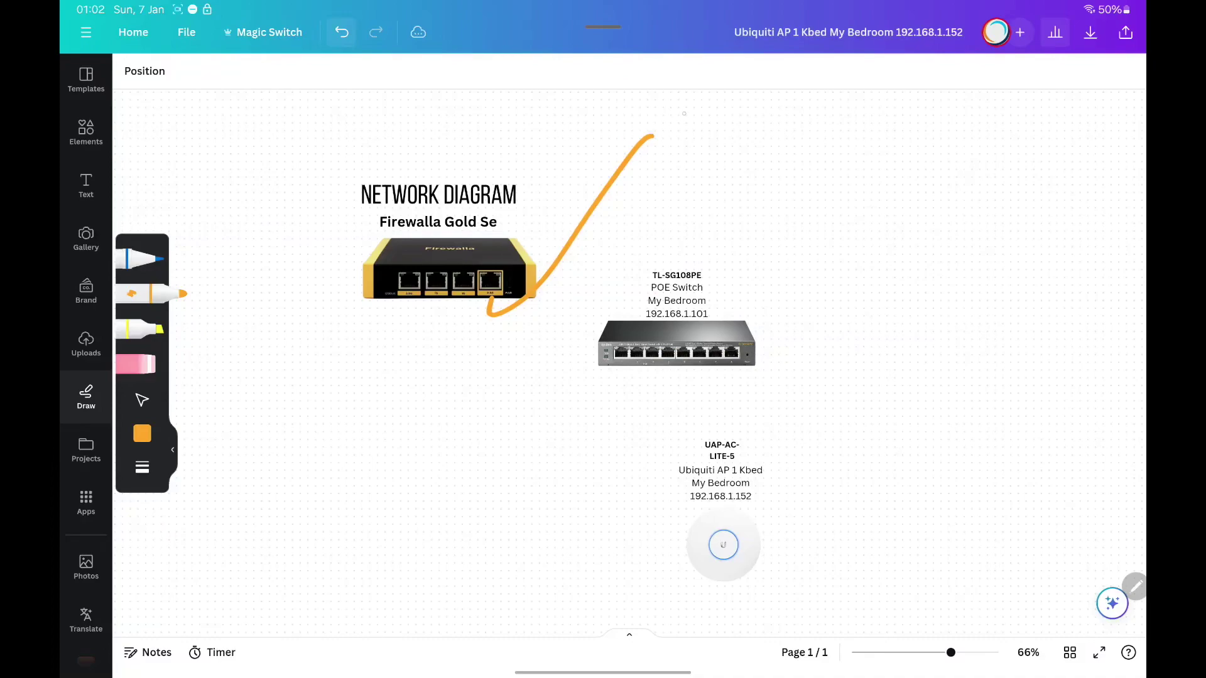
{"action": "left_click", "coordinate": [703, 119]}
{"action": "left_click", "coordinate": [687, 125]}
{"action": "left_click", "coordinate": [696, 132]}
{"action": "left_click", "coordinate": [682, 143]}
{"action": "left_click", "coordinate": [694, 118]}
{"action": "left_click", "coordinate": [700, 130]}
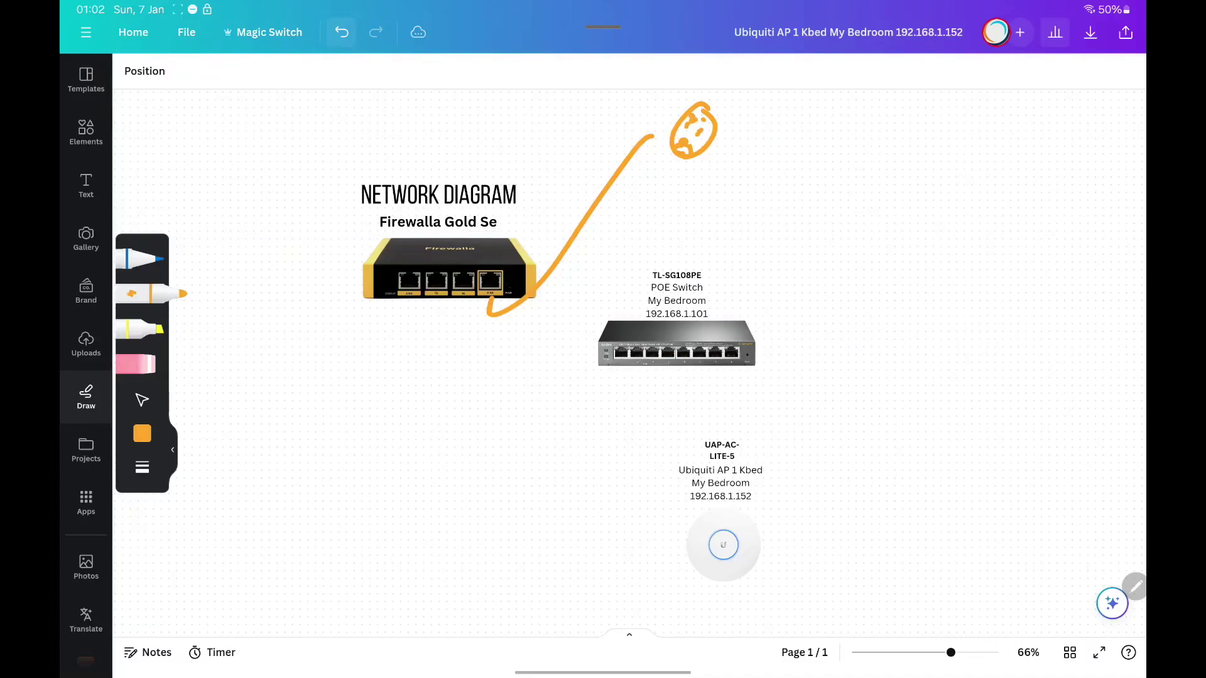
{"action": "left_click", "coordinate": [706, 142]}
{"action": "key", "text": "ctrl+z"}
Draw orange cables from Firewalla to switch, switch to access point, and switch to the TV sketch
{"action": "mouse_move", "coordinate": [463, 284]}
{"action": "left_mouse_down"}
{"action": "mouse_move", "coordinate": [476, 346]}
{"action": "mouse_move", "coordinate": [503, 375]}
{"action": "mouse_move", "coordinate": [583, 385]}
{"action": "mouse_move", "coordinate": [590, 328]}
{"action": "mouse_move", "coordinate": [748, 227]}
{"action": "mouse_move", "coordinate": [806, 397]}
{"action": "mouse_move", "coordinate": [732, 354]}
{"action": "left_mouse_up"}
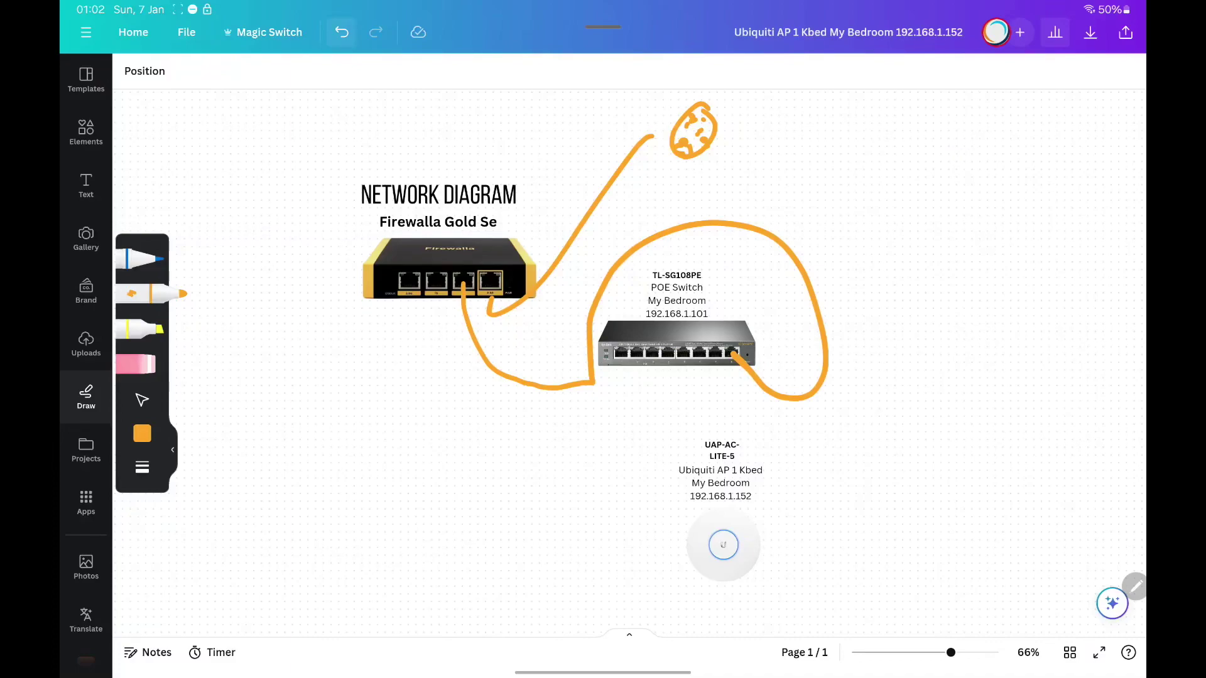
{"action": "mouse_move", "coordinate": [621, 357]}
{"action": "left_mouse_down"}
{"action": "mouse_move", "coordinate": [653, 539]}
{"action": "mouse_move", "coordinate": [685, 554]}
{"action": "left_mouse_up"}
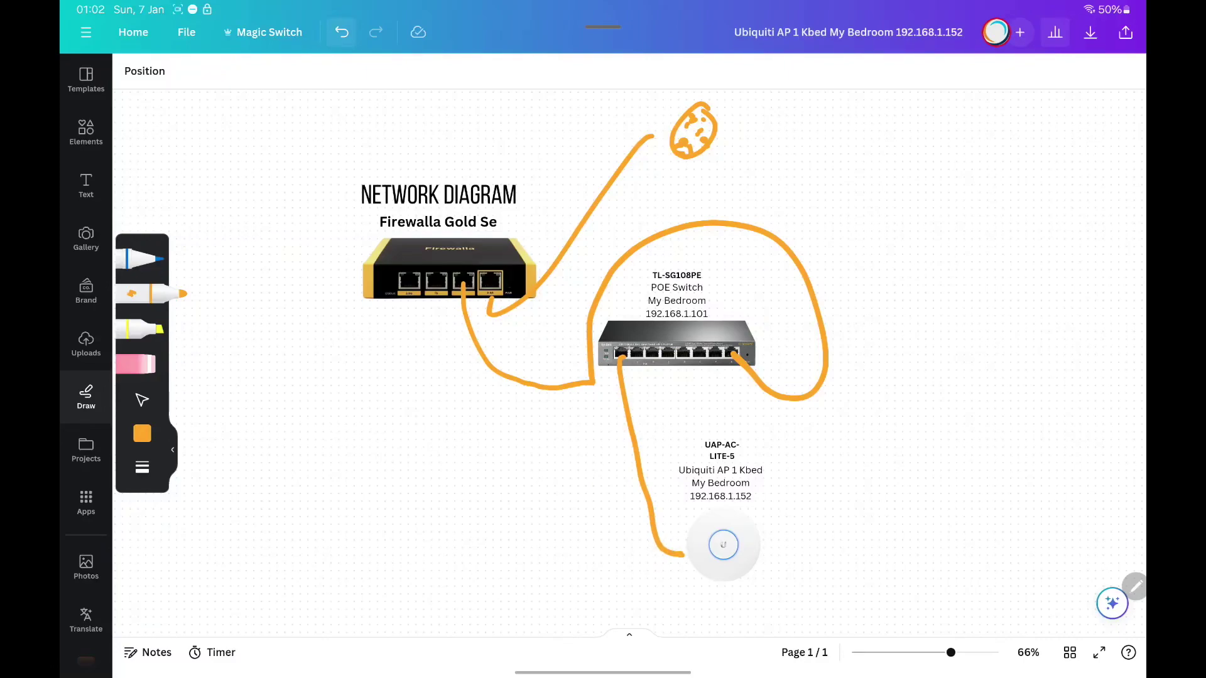
{"action": "mouse_move", "coordinate": [637, 350]}
{"action": "left_mouse_down"}
{"action": "mouse_move", "coordinate": [650, 409]}
{"action": "mouse_move", "coordinate": [723, 422]}
{"action": "mouse_move", "coordinate": [775, 457]}
{"action": "mouse_move", "coordinate": [797, 540]}
{"action": "mouse_move", "coordinate": [809, 544]}
{"action": "left_mouse_up"}
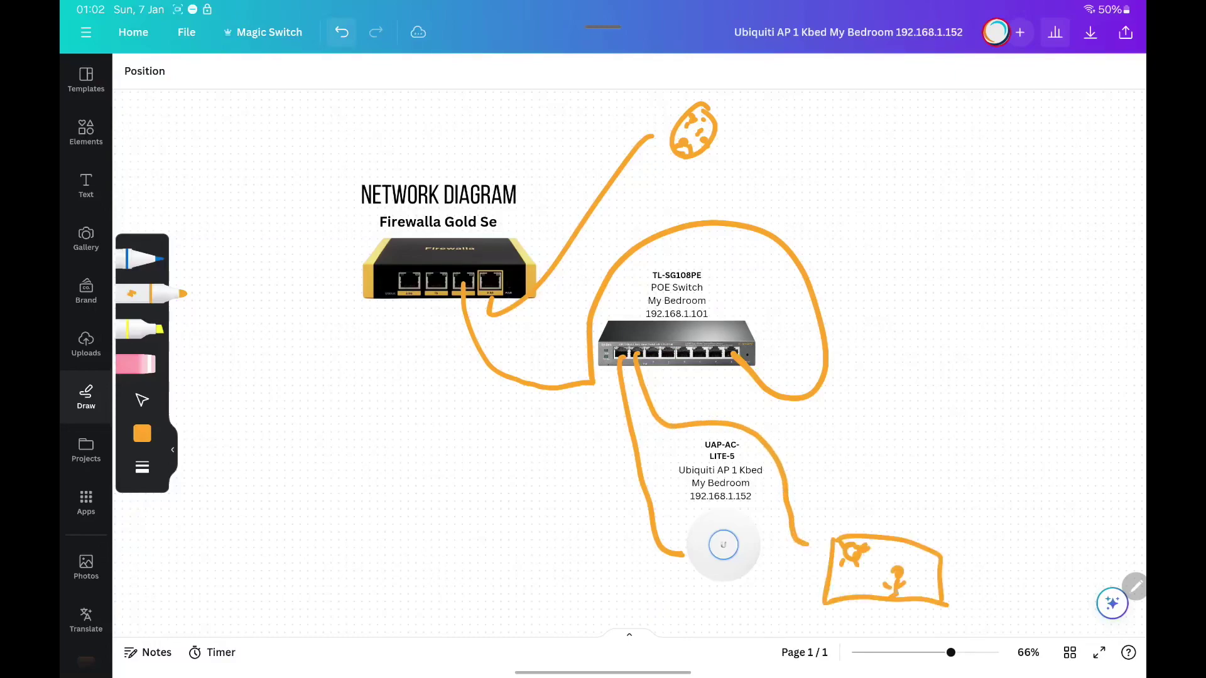
{"action": "left_click_drag", "start_coordinate": [897, 593], "coordinate": [906, 596]}
Handwrite TV in the TV sketch and draw a cable rightward from the switch's middle port
{"action": "left_click_drag", "start_coordinate": [873, 544], "coordinate": [896, 544]}
{"action": "left_click_drag", "start_coordinate": [886, 545], "coordinate": [886, 560]}
{"action": "left_click_drag", "start_coordinate": [896, 546], "coordinate": [911, 546]}
{"action": "mouse_move", "coordinate": [698, 358]}
{"action": "left_mouse_down"}
{"action": "mouse_move", "coordinate": [706, 390]}
{"action": "mouse_move", "coordinate": [795, 426]}
{"action": "mouse_move", "coordinate": [942, 426]}
{"action": "left_mouse_up"}
Sketch a laptop with screen, base, keyboard and trackpad at the cable's end
{"action": "mouse_move", "coordinate": [971, 355]}
{"action": "left_mouse_down"}
{"action": "mouse_move", "coordinate": [959, 434]}
{"action": "mouse_move", "coordinate": [1066, 433]}
{"action": "mouse_move", "coordinate": [1033, 353]}
{"action": "mouse_move", "coordinate": [1082, 432]}
{"action": "left_mouse_up"}
{"action": "left_click_drag", "start_coordinate": [955, 439], "coordinate": [1041, 512]}
{"action": "left_click_drag", "start_coordinate": [1078, 429], "coordinate": [1115, 465]}
{"action": "left_click_drag", "start_coordinate": [1040, 513], "coordinate": [1117, 484]}
{"action": "mouse_move", "coordinate": [1013, 455]}
{"action": "left_mouse_down"}
{"action": "mouse_move", "coordinate": [1098, 469]}
{"action": "mouse_move", "coordinate": [1021, 484]}
{"action": "left_mouse_up"}
{"action": "mouse_move", "coordinate": [1016, 457]}
{"action": "left_mouse_down"}
{"action": "mouse_move", "coordinate": [1019, 496]}
{"action": "mouse_move", "coordinate": [1075, 477]}
{"action": "mouse_move", "coordinate": [1063, 485]}
{"action": "left_mouse_up"}
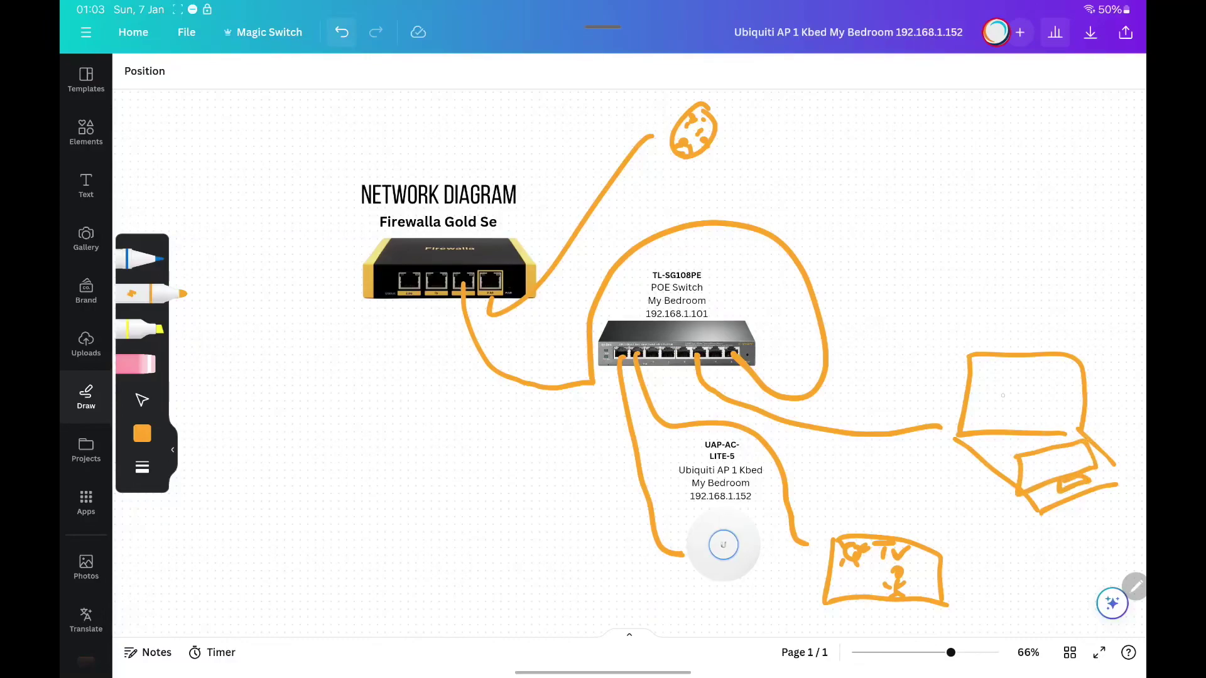
{"action": "mouse_move", "coordinate": [985, 378]}
{"action": "left_mouse_down"}
{"action": "mouse_move", "coordinate": [1015, 370]}
{"action": "mouse_move", "coordinate": [999, 399]}
{"action": "left_mouse_up"}
{"action": "left_click_drag", "start_coordinate": [1025, 398], "coordinate": [1059, 407]}
Handwrite LAPTOP on the laptop's screen
{"action": "mouse_move", "coordinate": [974, 397]}
{"action": "left_mouse_down"}
{"action": "mouse_move", "coordinate": [977, 419]}
{"action": "mouse_move", "coordinate": [1005, 422]}
{"action": "left_mouse_up"}
{"action": "mouse_move", "coordinate": [994, 422]}
{"action": "left_mouse_down"}
{"action": "mouse_move", "coordinate": [1018, 426]}
{"action": "mouse_move", "coordinate": [1022, 415]}
{"action": "left_mouse_up"}
{"action": "mouse_move", "coordinate": [1016, 430]}
{"action": "left_mouse_down"}
{"action": "mouse_move", "coordinate": [1023, 405]}
{"action": "mouse_move", "coordinate": [1035, 418]}
{"action": "left_mouse_up"}
{"action": "mouse_move", "coordinate": [1023, 407]}
{"action": "left_mouse_down"}
{"action": "mouse_move", "coordinate": [1047, 406]}
{"action": "mouse_move", "coordinate": [1044, 433]}
{"action": "left_mouse_up"}
{"action": "left_click_drag", "start_coordinate": [1048, 422], "coordinate": [1055, 423]}
{"action": "left_click_drag", "start_coordinate": [1066, 433], "coordinate": [1068, 418]}
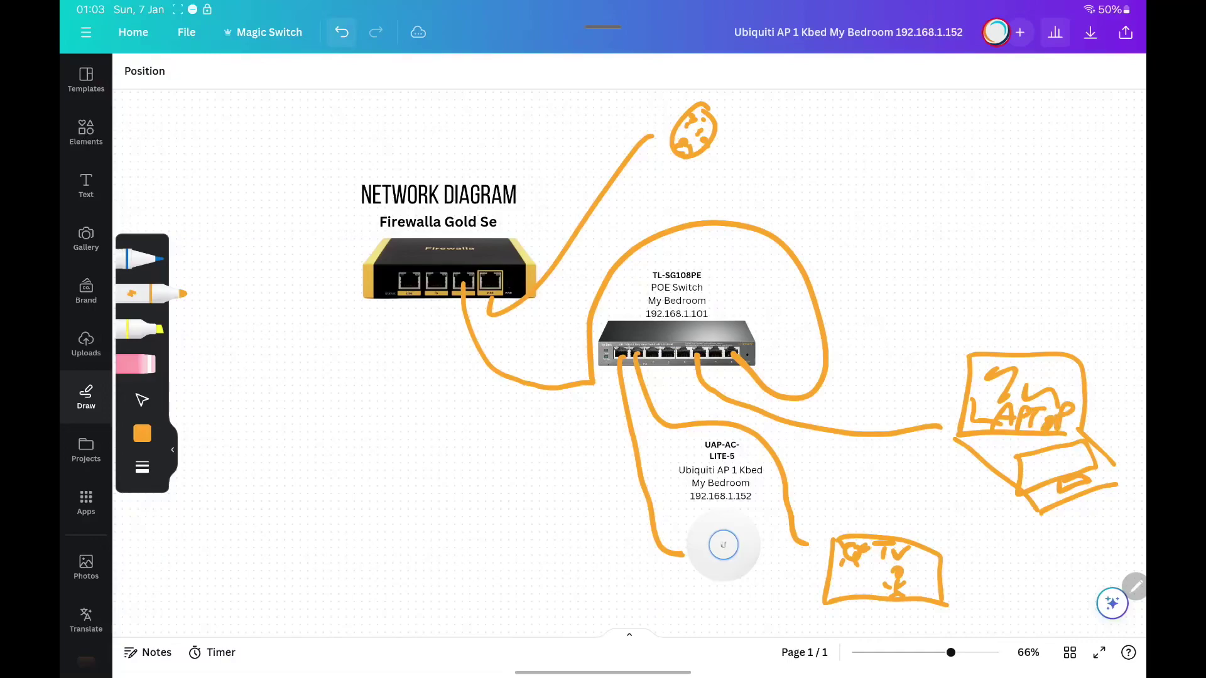
Begin handwriting VLAN near the laptop
{"action": "mouse_move", "coordinate": [861, 133]}
{"action": "left_mouse_down"}
{"action": "mouse_move", "coordinate": [876, 181]}
{"action": "mouse_move", "coordinate": [912, 129]}
{"action": "left_mouse_up"}
{"action": "mouse_move", "coordinate": [923, 112]}
{"action": "left_mouse_down"}
{"action": "mouse_move", "coordinate": [906, 168]}
{"action": "mouse_move", "coordinate": [948, 165]}
{"action": "left_mouse_up"}
{"action": "mouse_move", "coordinate": [943, 175]}
{"action": "left_mouse_down"}
{"action": "mouse_move", "coordinate": [975, 168]}
{"action": "mouse_move", "coordinate": [967, 148]}
{"action": "left_mouse_up"}
{"action": "mouse_move", "coordinate": [991, 154]}
{"action": "left_mouse_down"}
{"action": "mouse_move", "coordinate": [1007, 155]}
{"action": "mouse_move", "coordinate": [1047, 113]}
{"action": "mouse_move", "coordinate": [1071, 150]}
{"action": "left_mouse_up"}
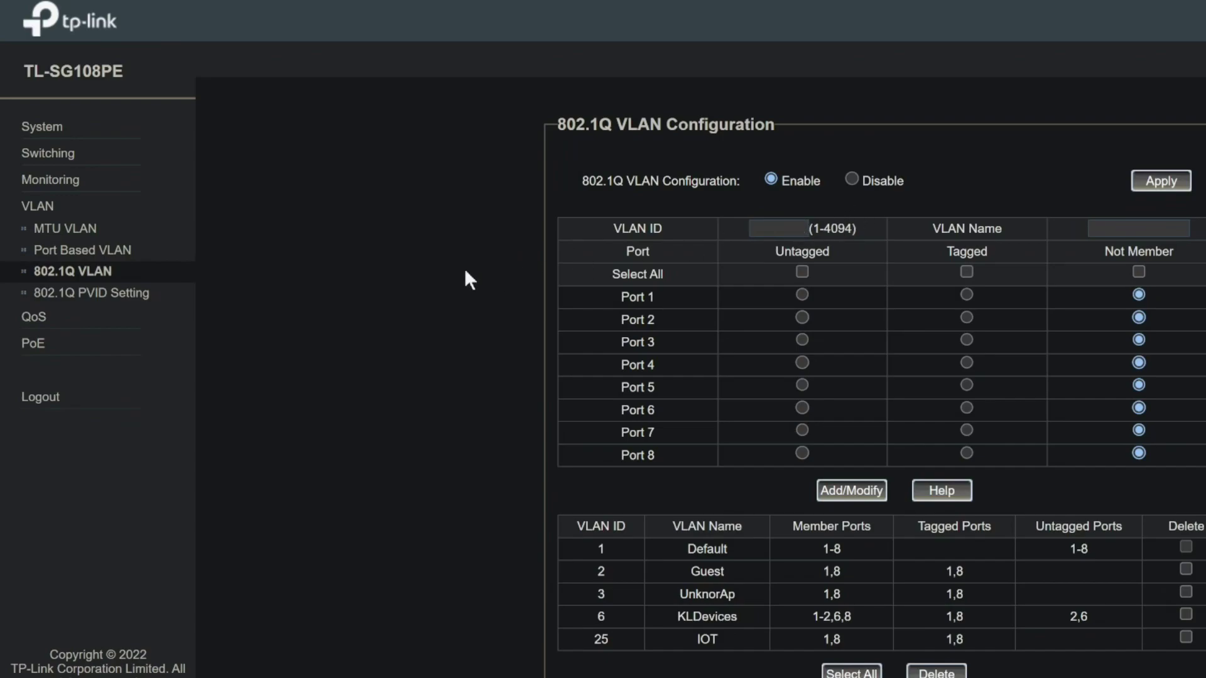
{"action": "left_click", "coordinate": [94, 293]}
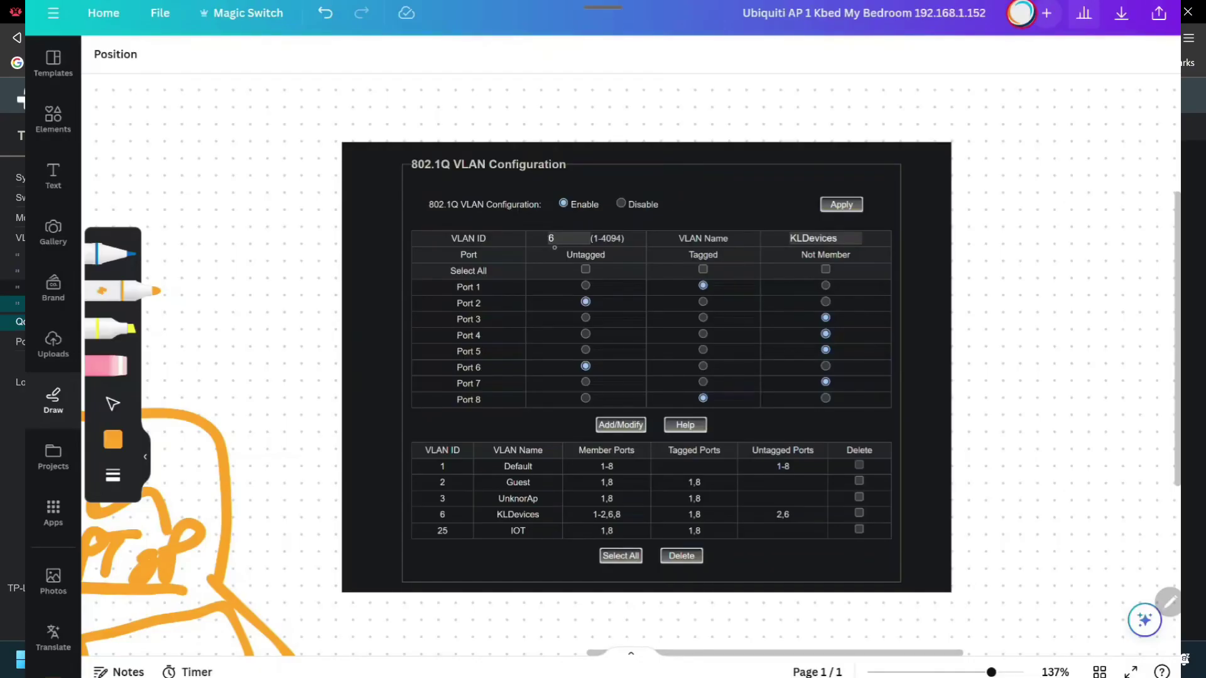
Circle the VLAN ID and KLDevices name, undo those circles, then loop around the Port 1 label
{"action": "mouse_move", "coordinate": [562, 223]}
{"action": "left_mouse_down"}
{"action": "mouse_move", "coordinate": [532, 242]}
{"action": "mouse_move", "coordinate": [629, 229]}
{"action": "mouse_move", "coordinate": [569, 214]}
{"action": "left_mouse_up"}
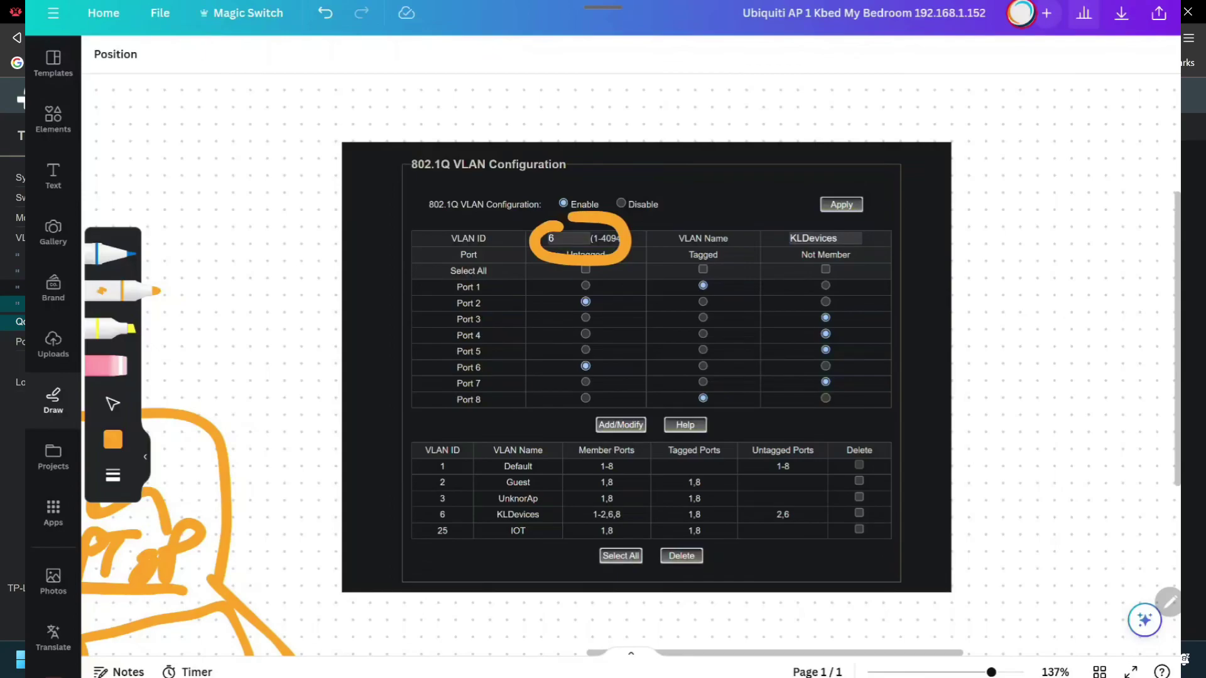
{"action": "left_click_drag", "start_coordinate": [809, 230], "coordinate": [781, 233]}
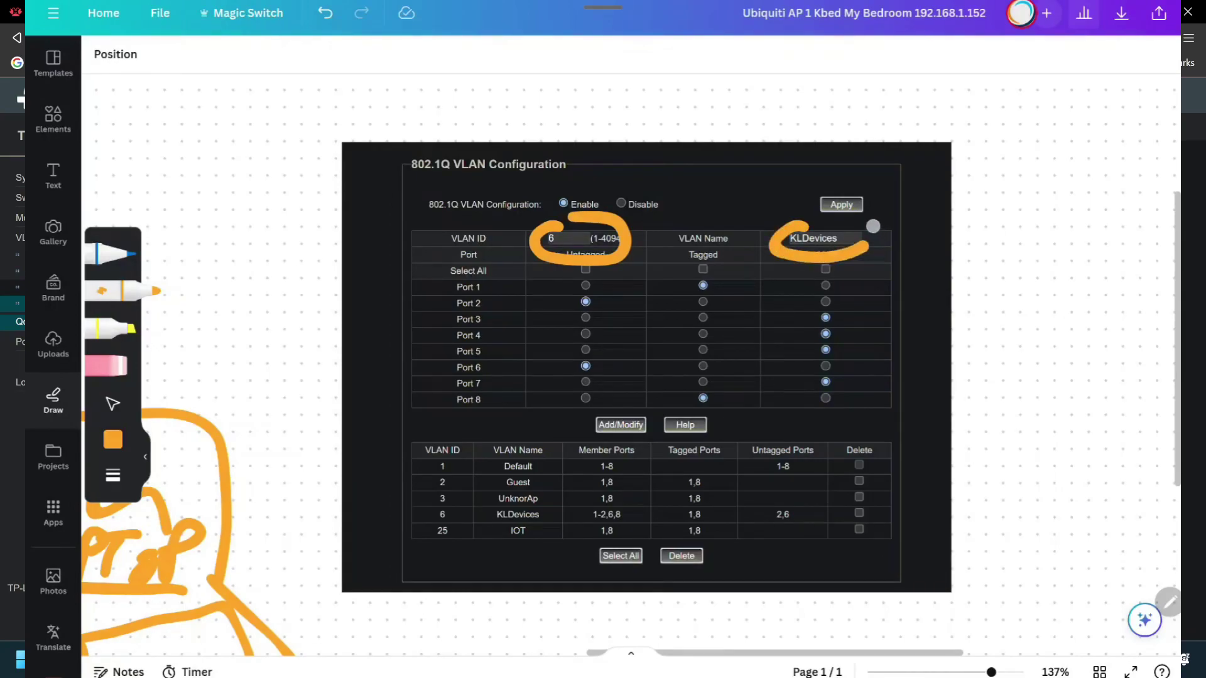
{"action": "left_click_drag", "start_coordinate": [874, 226], "coordinate": [813, 218]}
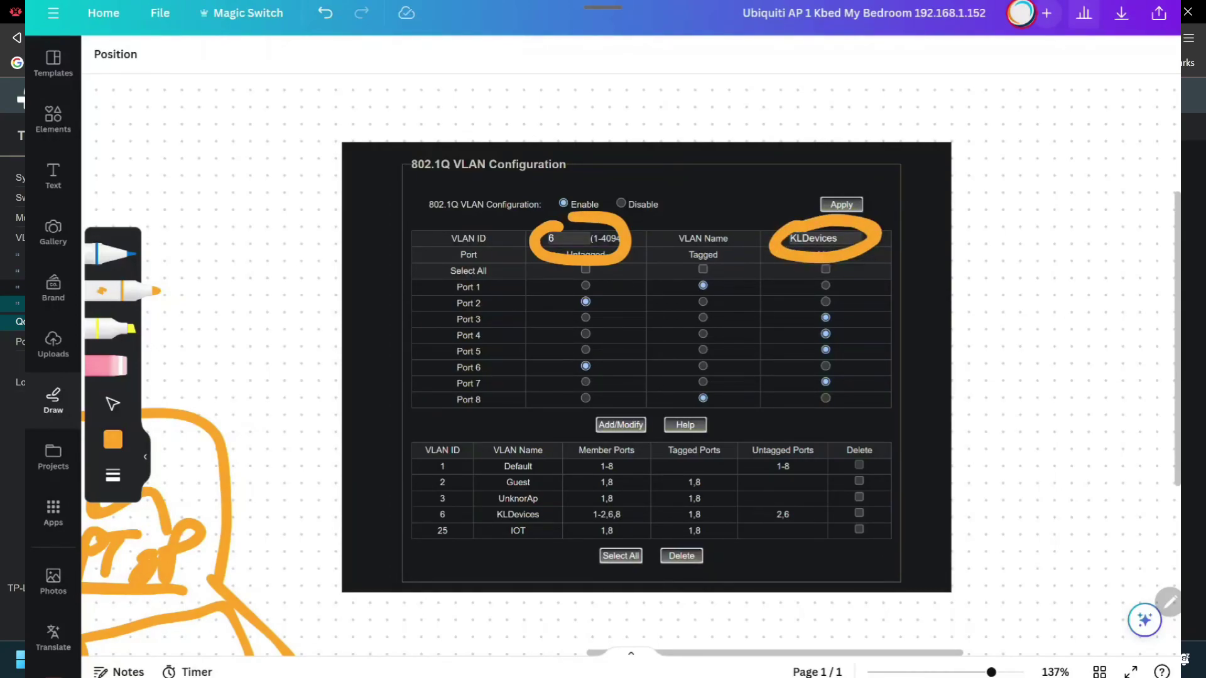
{"action": "left_click", "coordinate": [325, 13]}
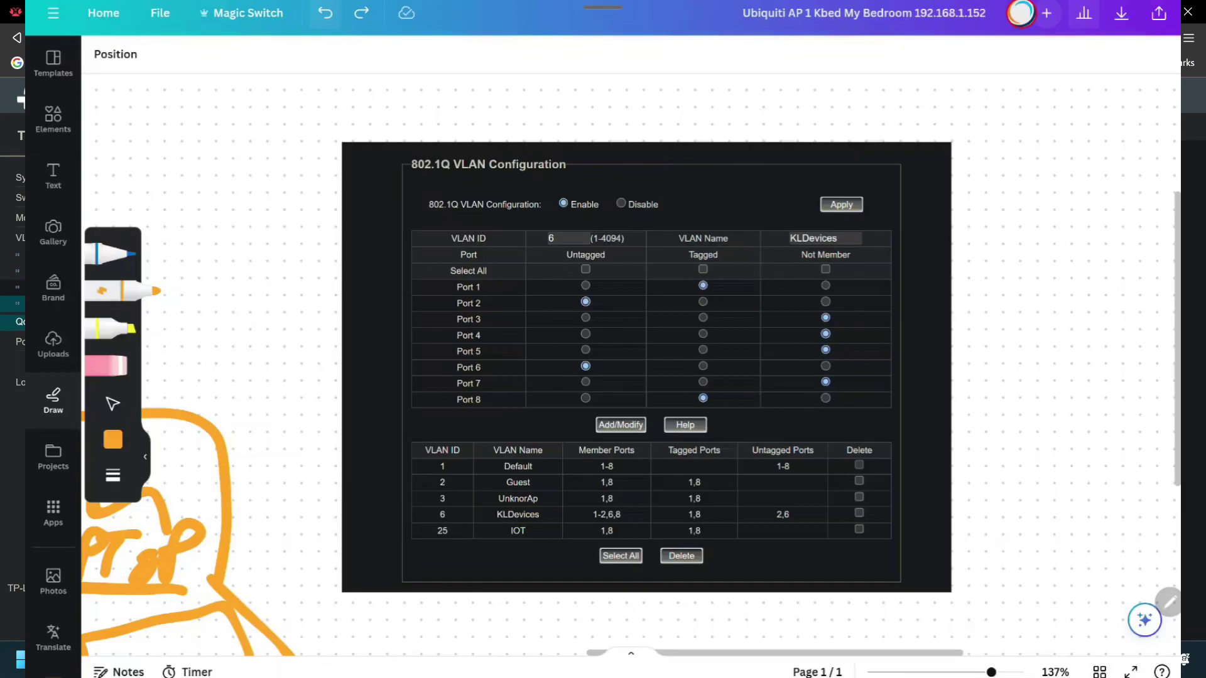
{"action": "mouse_move", "coordinate": [454, 277]}
{"action": "left_mouse_down"}
{"action": "mouse_move", "coordinate": [440, 294]}
{"action": "mouse_move", "coordinate": [506, 282]}
{"action": "mouse_move", "coordinate": [468, 273]}
{"action": "left_mouse_up"}
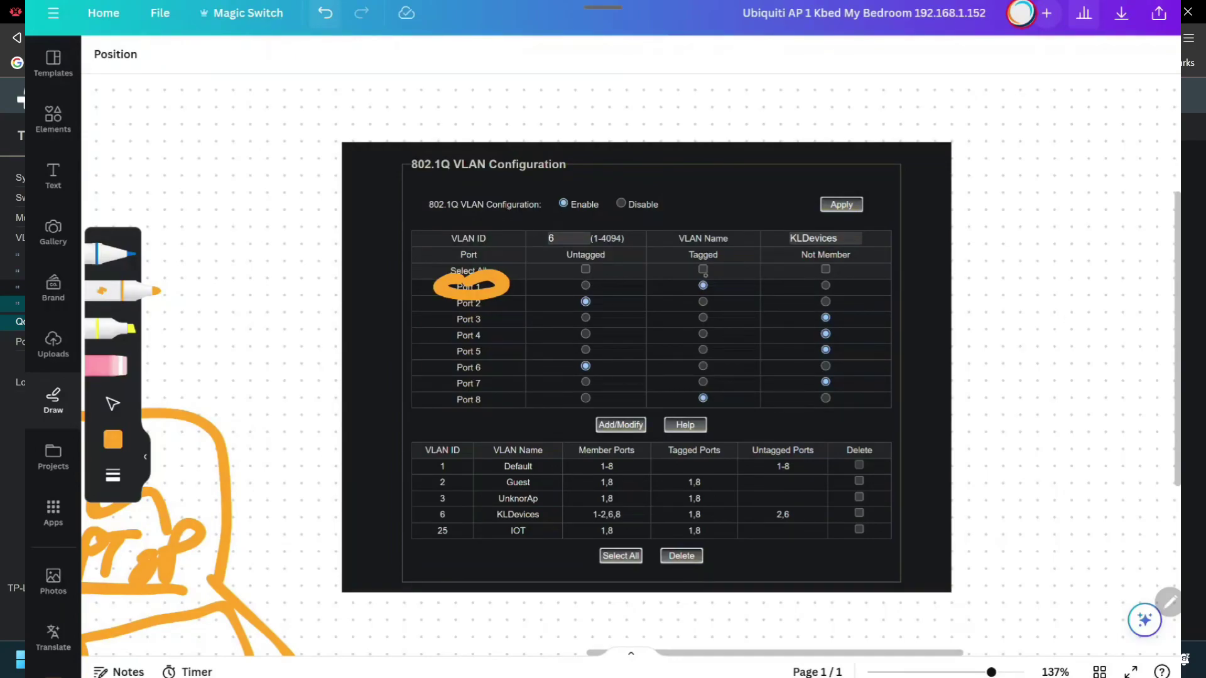
Ring Port 1's Tagged setting, undo both Port 1 circles, then dot either side of Port 2
{"action": "mouse_move", "coordinate": [706, 275]}
{"action": "left_mouse_down"}
{"action": "mouse_move", "coordinate": [685, 275]}
{"action": "mouse_move", "coordinate": [702, 304]}
{"action": "mouse_move", "coordinate": [713, 265]}
{"action": "left_mouse_up"}
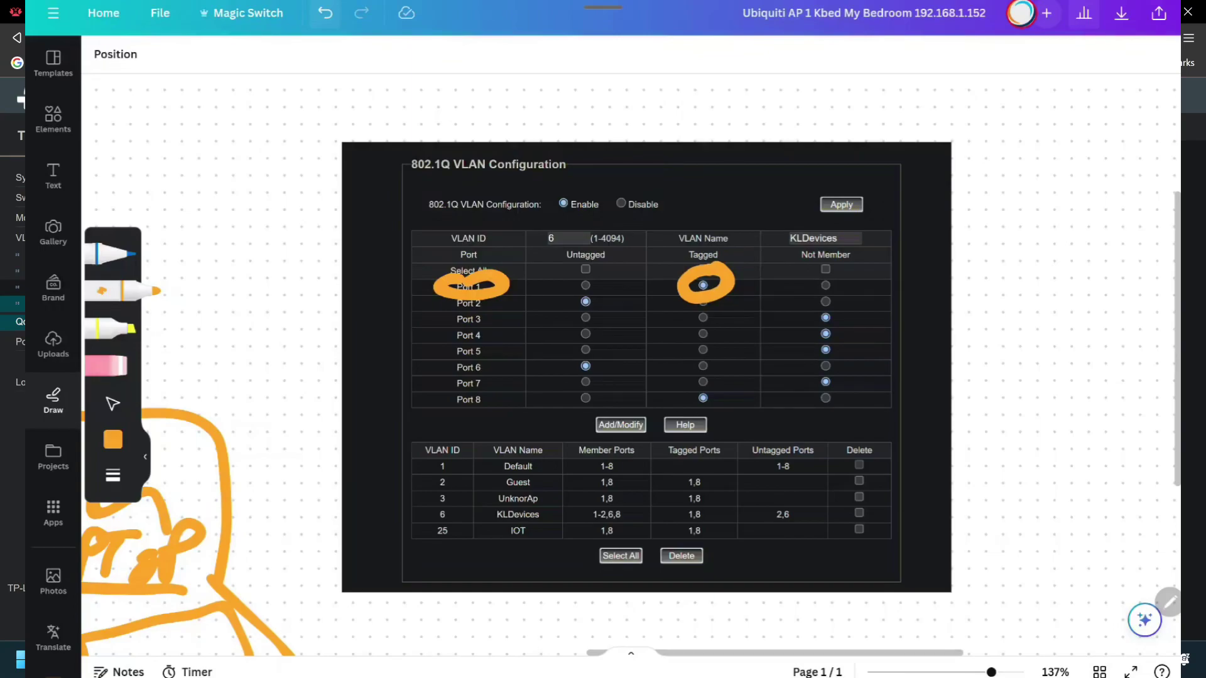
{"action": "key", "text": "ctrl+z"}
{"action": "key", "text": "ctrl+z"}
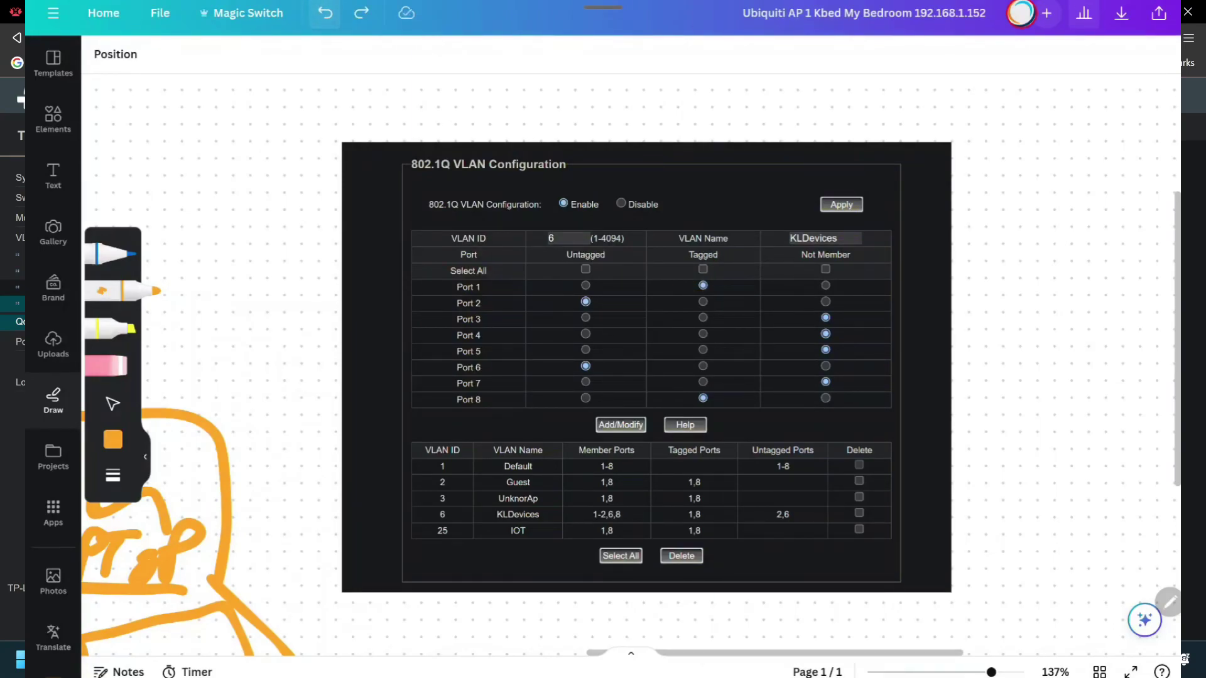
{"action": "left_click_drag", "start_coordinate": [433, 304], "coordinate": [447, 306]}
{"action": "left_click", "coordinate": [503, 304]}
Circle Port 2's Untagged setting, undo the Port 2 marks, and dot either side of Port 6
{"action": "mouse_move", "coordinate": [588, 300]}
{"action": "left_mouse_down"}
{"action": "mouse_move", "coordinate": [575, 286]}
{"action": "mouse_move", "coordinate": [597, 323]}
{"action": "mouse_move", "coordinate": [596, 297]}
{"action": "left_mouse_up"}
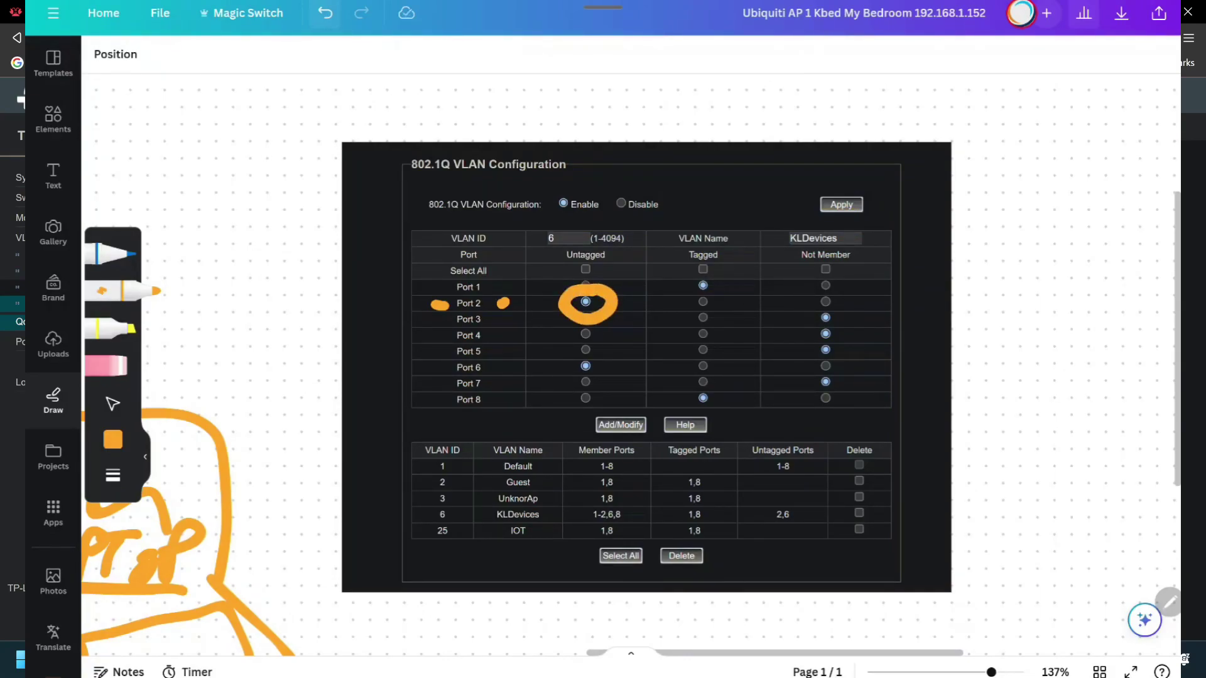
{"action": "left_click", "coordinate": [324, 13]}
{"action": "left_click", "coordinate": [325, 13]}
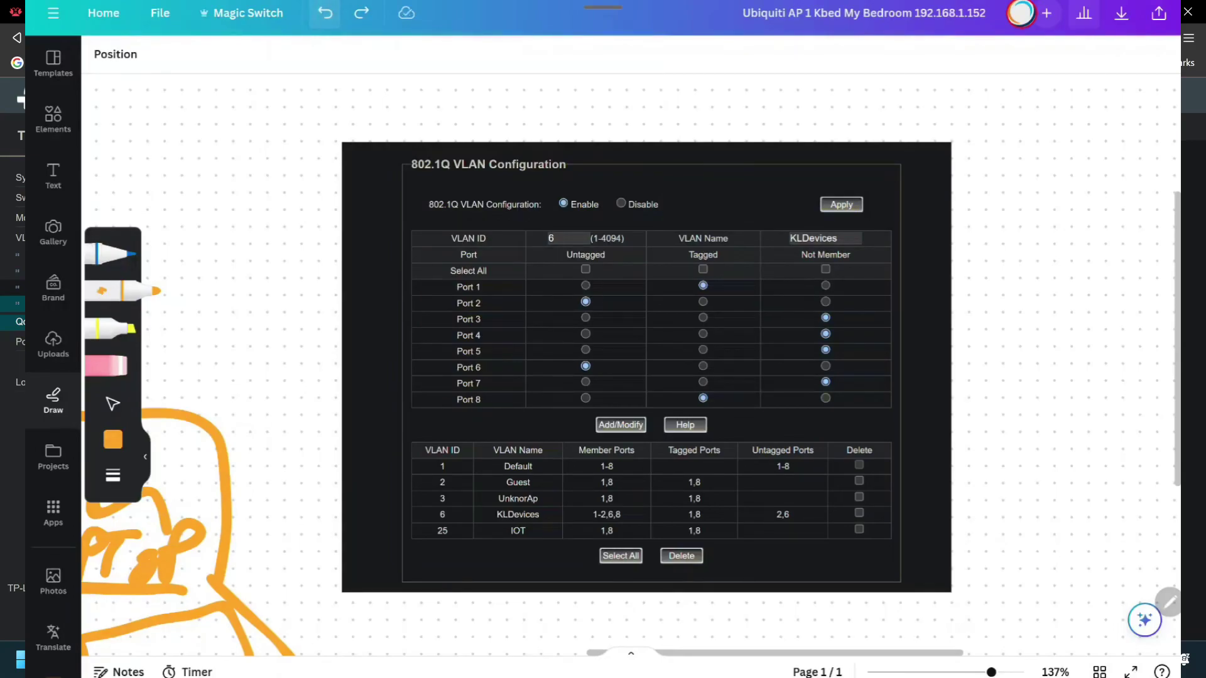
{"action": "left_click", "coordinate": [444, 368]}
{"action": "left_click", "coordinate": [504, 365]}
Circle and undo Port 6's Not Member setting, remove its dots, and dot either side of Port 8
{"action": "mouse_move", "coordinate": [844, 365]}
{"action": "left_mouse_down"}
{"action": "mouse_move", "coordinate": [829, 381]}
{"action": "mouse_move", "coordinate": [847, 355]}
{"action": "left_mouse_up"}
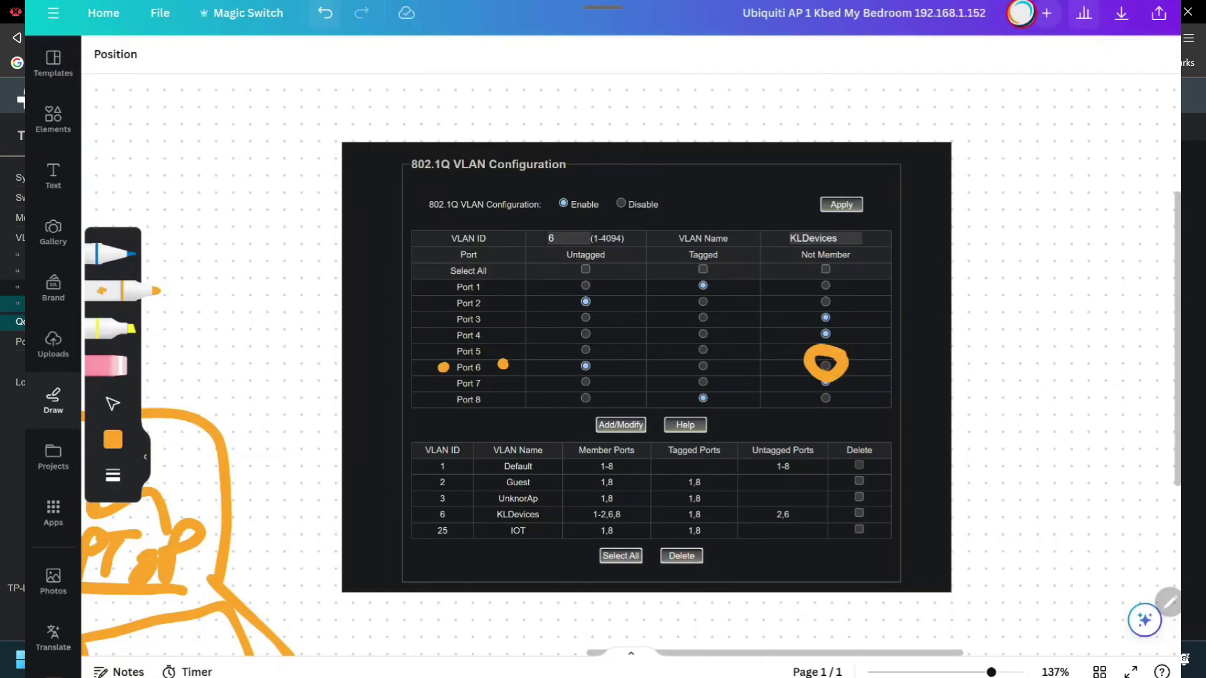
{"action": "key", "text": "ctrl+z"}
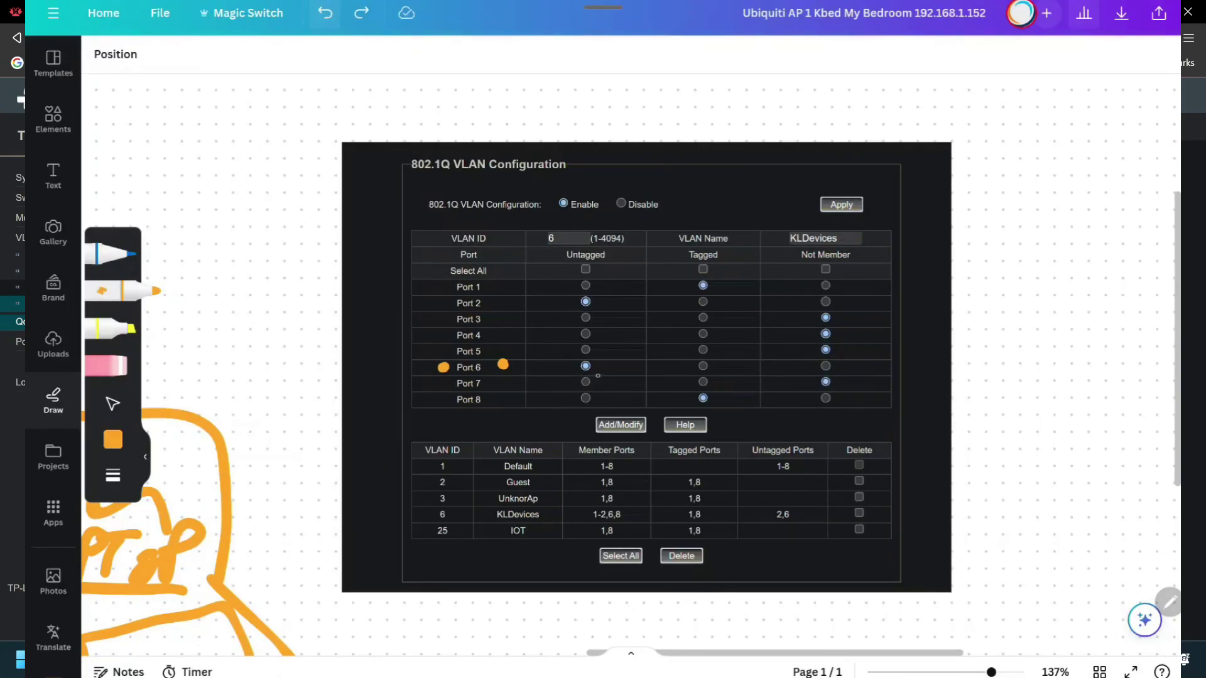
{"action": "left_click", "coordinate": [324, 12]}
{"action": "left_click", "coordinate": [325, 12]}
{"action": "left_click", "coordinate": [493, 393]}
{"action": "left_click", "coordinate": [429, 395]}
Undo the Port 8 marks and the Tagged/Untagged header circles, then circle the Add/Modify button
{"action": "left_click_drag", "start_coordinate": [719, 371], "coordinate": [729, 376]}
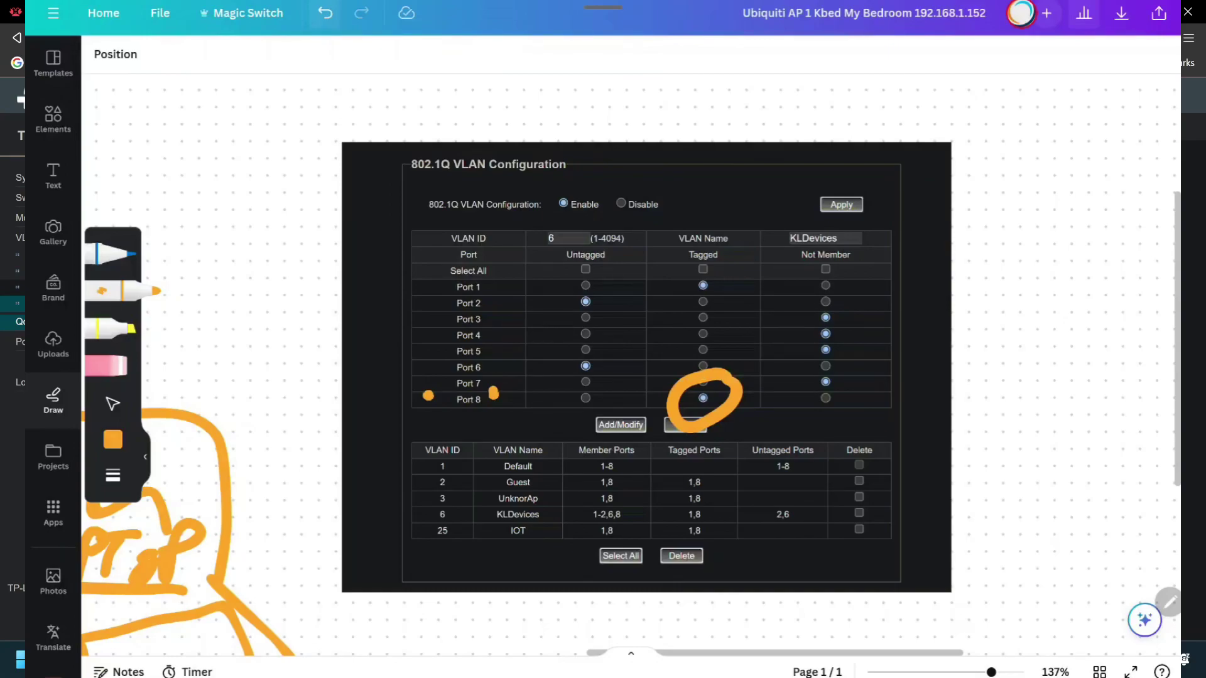
{"action": "left_click", "coordinate": [325, 13]}
{"action": "left_click", "coordinate": [325, 13]}
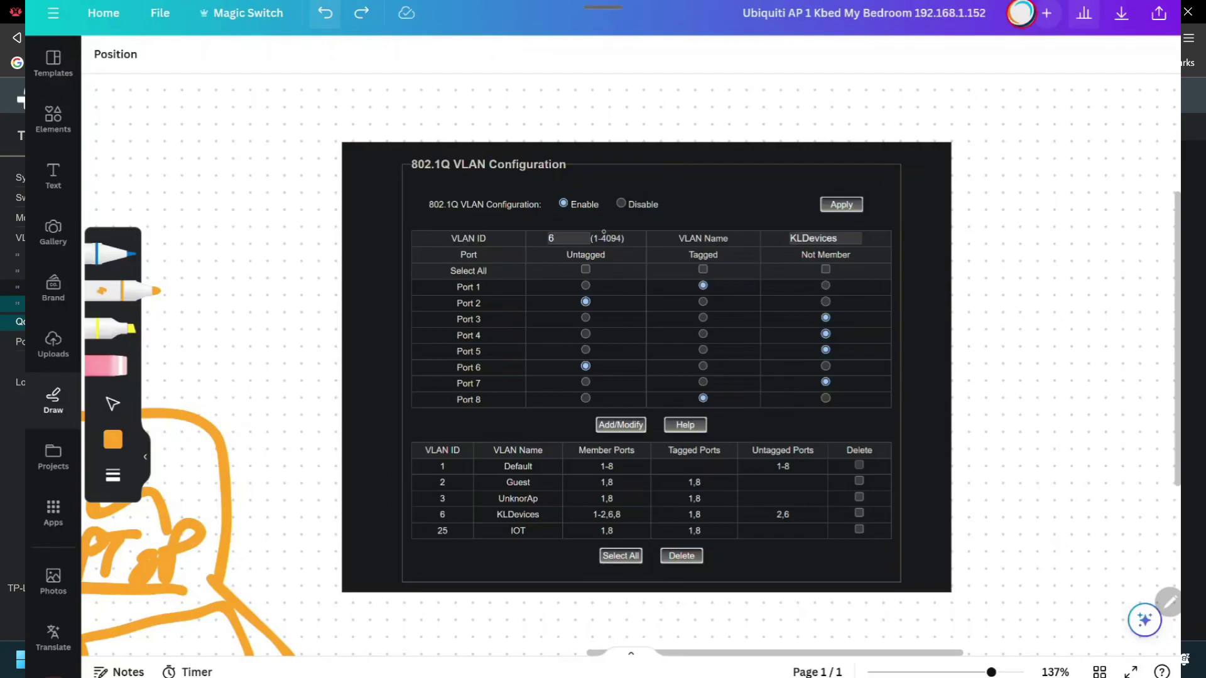
{"action": "mouse_move", "coordinate": [603, 232]}
{"action": "left_mouse_down"}
{"action": "mouse_move", "coordinate": [594, 284]}
{"action": "mouse_move", "coordinate": [601, 228]}
{"action": "left_mouse_up"}
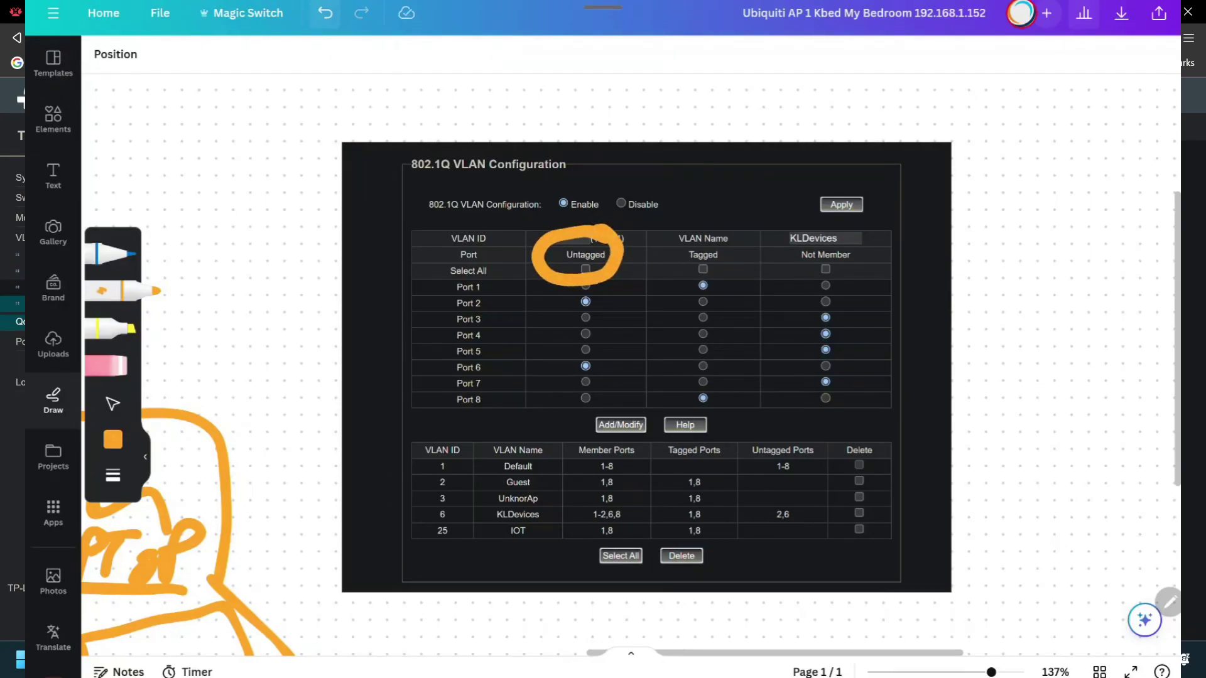
{"action": "mouse_move", "coordinate": [721, 206]}
{"action": "left_mouse_down"}
{"action": "mouse_move", "coordinate": [716, 217]}
{"action": "mouse_move", "coordinate": [752, 239]}
{"action": "mouse_move", "coordinate": [719, 205]}
{"action": "left_mouse_up"}
{"action": "left_click", "coordinate": [325, 13]}
{"action": "left_click", "coordinate": [325, 13]}
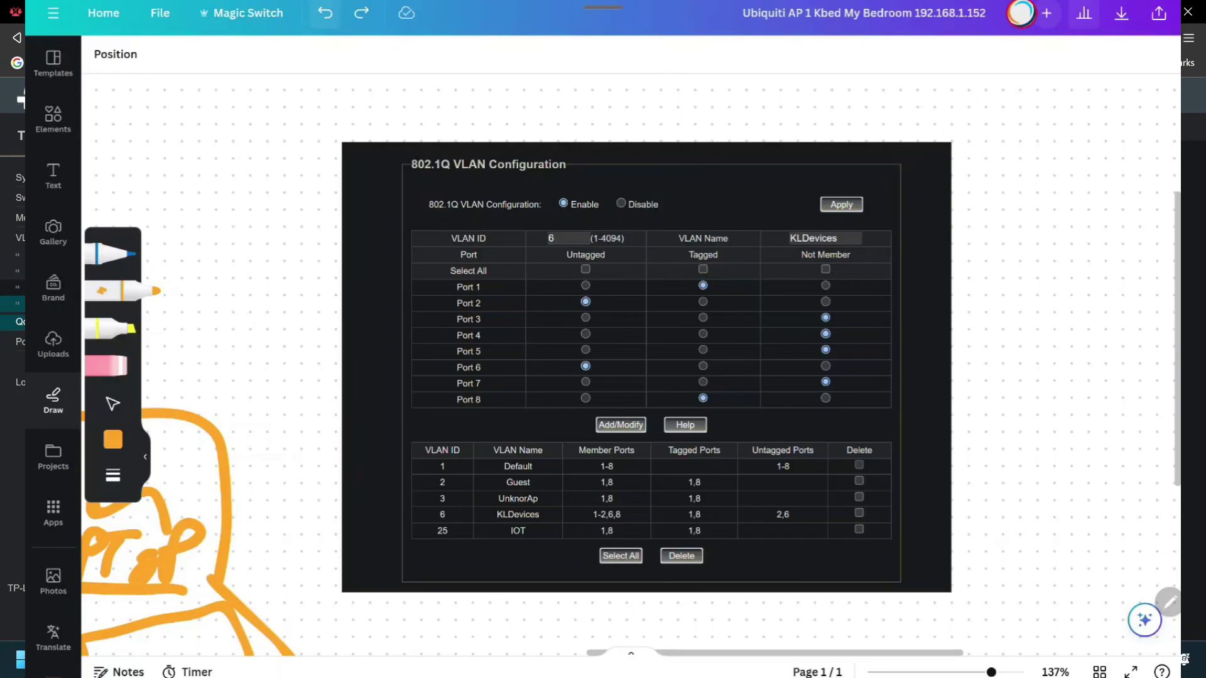
{"action": "mouse_move", "coordinate": [613, 406]}
{"action": "left_mouse_down"}
{"action": "mouse_move", "coordinate": [648, 458]}
{"action": "mouse_move", "coordinate": [610, 401]}
{"action": "left_mouse_up"}
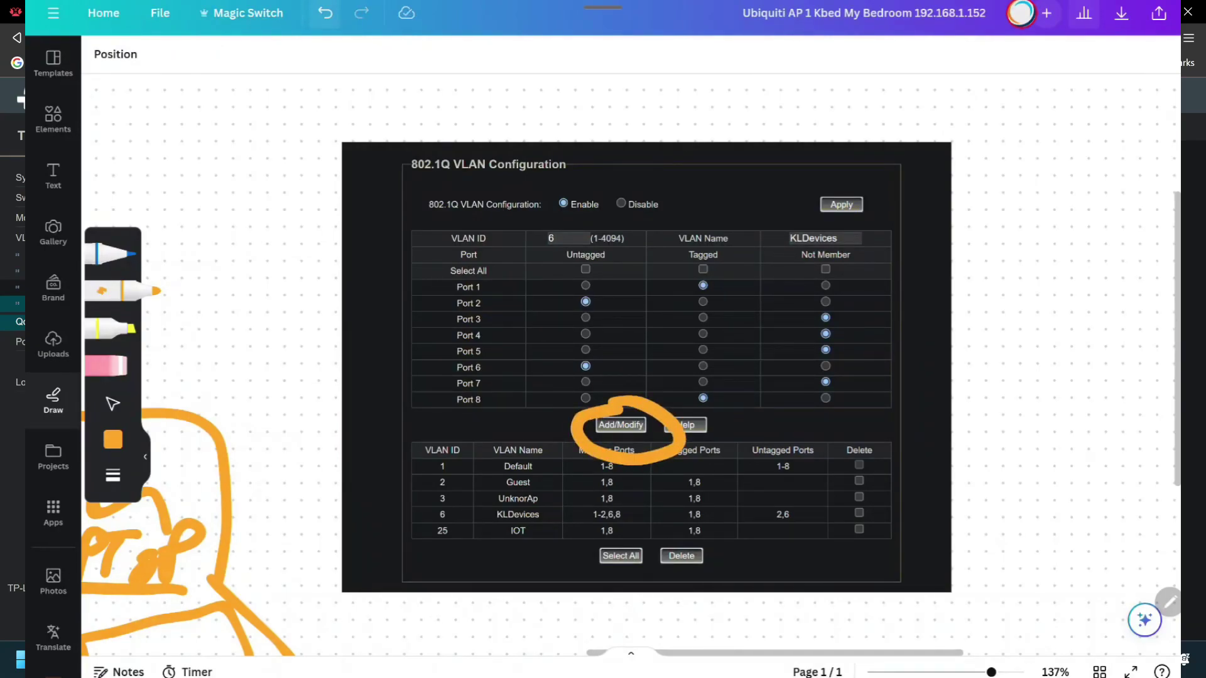
Undo the Add/Modify circle and IOT-row strokes, then scroll right to the PVID Setting screenshot
{"action": "key", "text": "ctrl+z"}
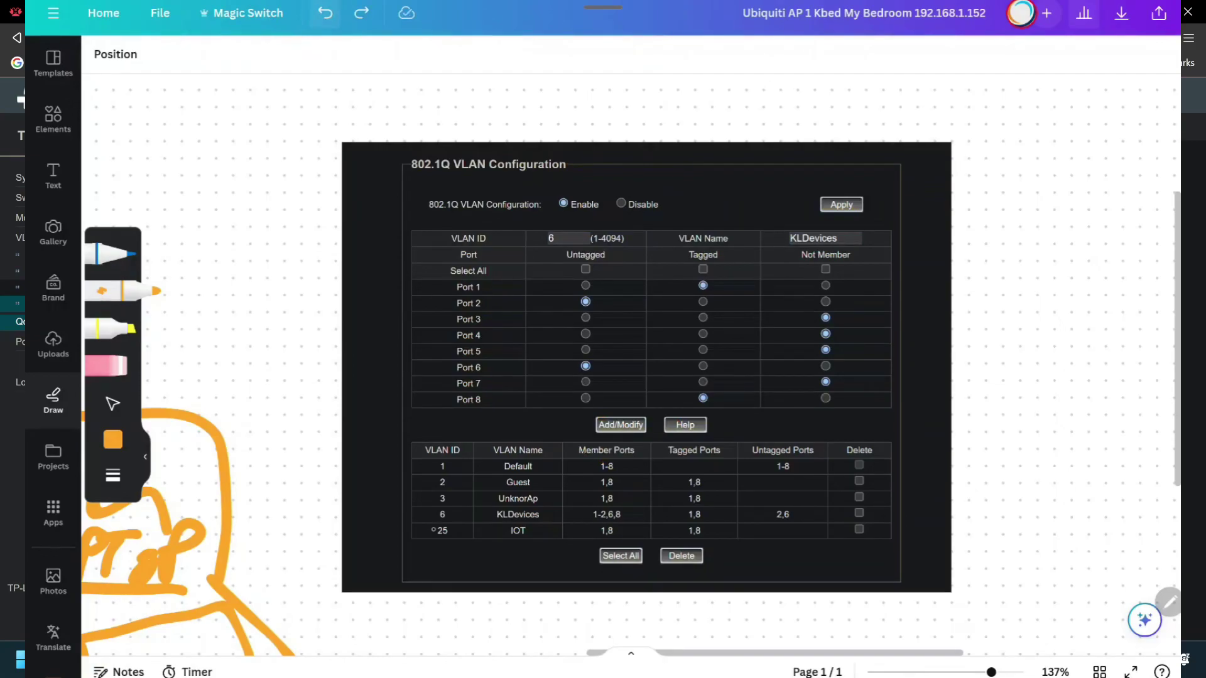
{"action": "mouse_move", "coordinate": [432, 530]}
{"action": "left_mouse_down"}
{"action": "mouse_move", "coordinate": [538, 516]}
{"action": "mouse_move", "coordinate": [631, 530]}
{"action": "mouse_move", "coordinate": [803, 524]}
{"action": "left_mouse_up"}
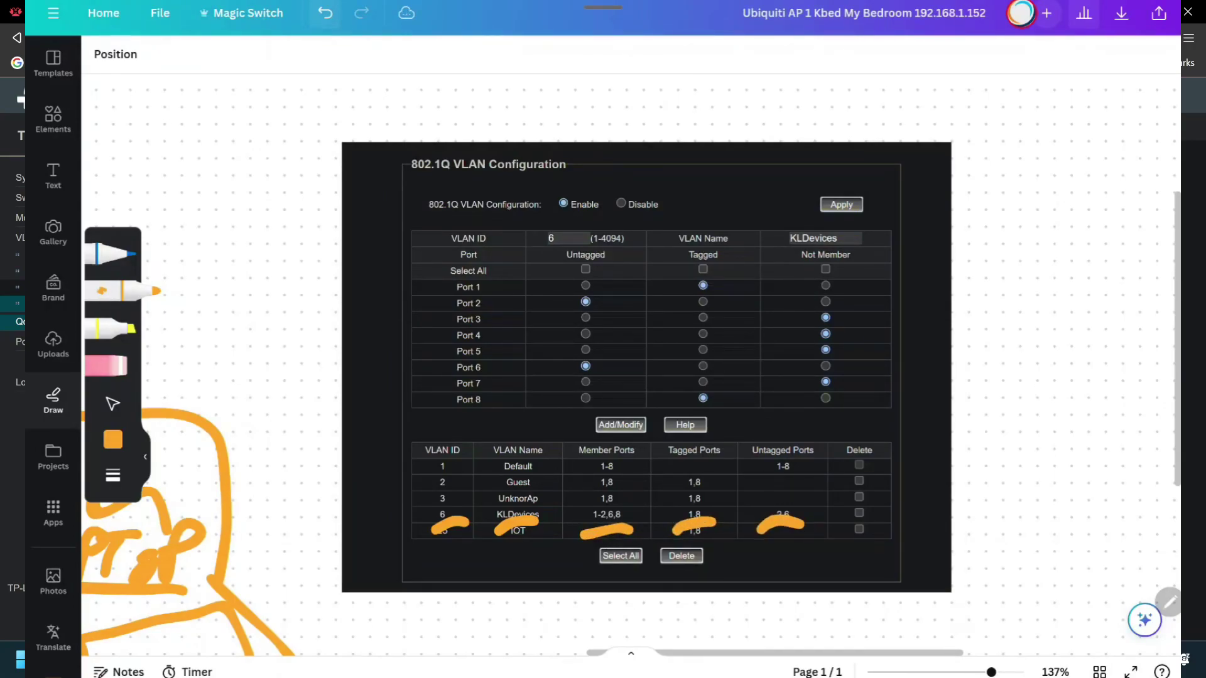
{"action": "left_click", "coordinate": [325, 13]}
{"action": "left_click", "coordinate": [325, 13]}
{"action": "left_click", "coordinate": [325, 13]}
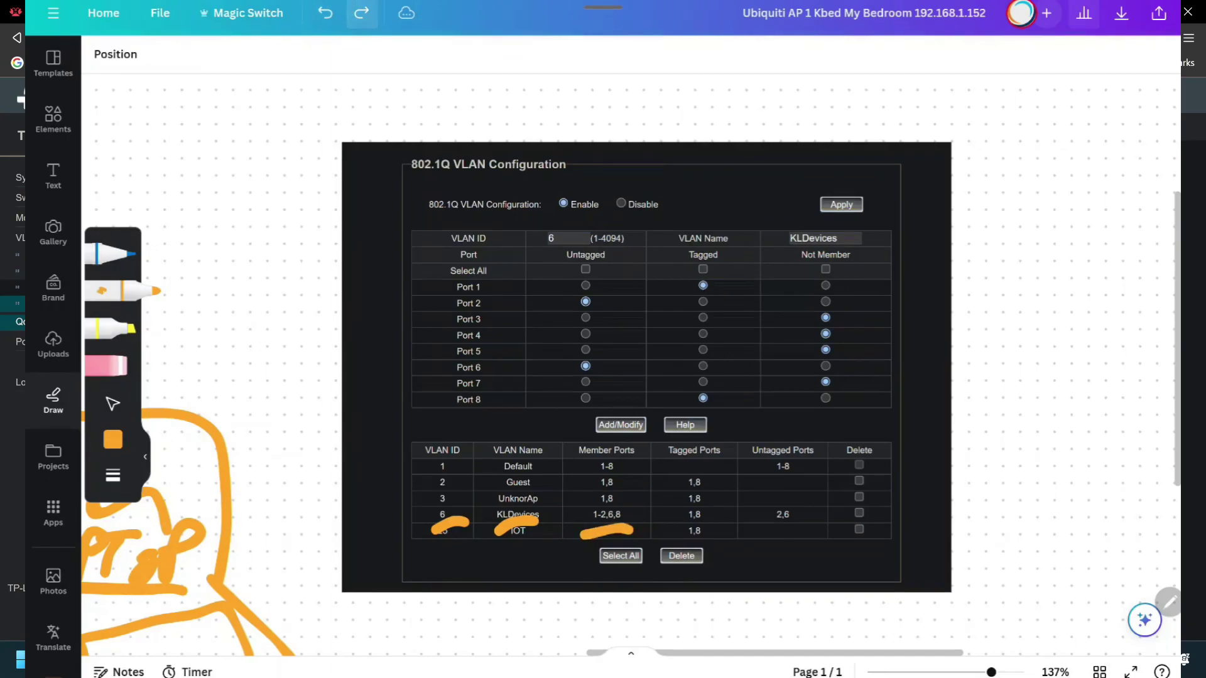
{"action": "left_click", "coordinate": [361, 13]}
{"action": "left_click", "coordinate": [325, 13]}
{"action": "left_click", "coordinate": [325, 13]}
{"action": "left_click", "coordinate": [325, 12]}
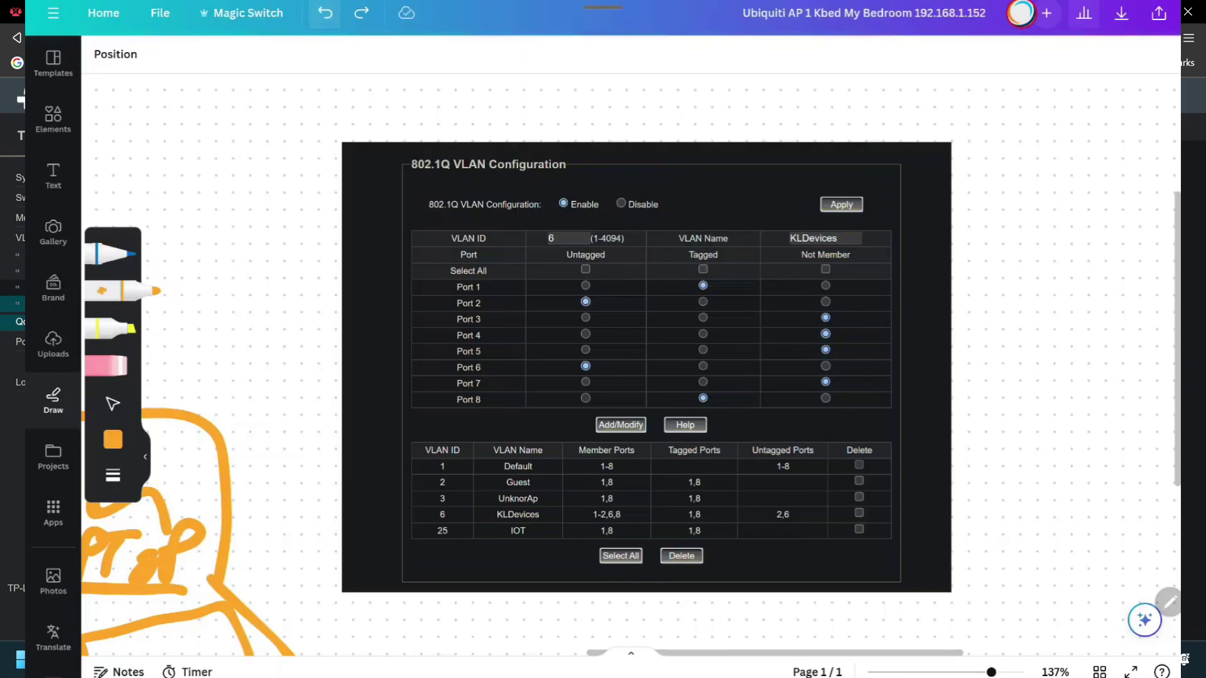
{"action": "scroll", "coordinate": [628, 365], "scroll_direction": "right", "scroll_amount": 10}
{"action": "scroll", "coordinate": [816, 364], "scroll_direction": "up", "scroll_amount": 2}
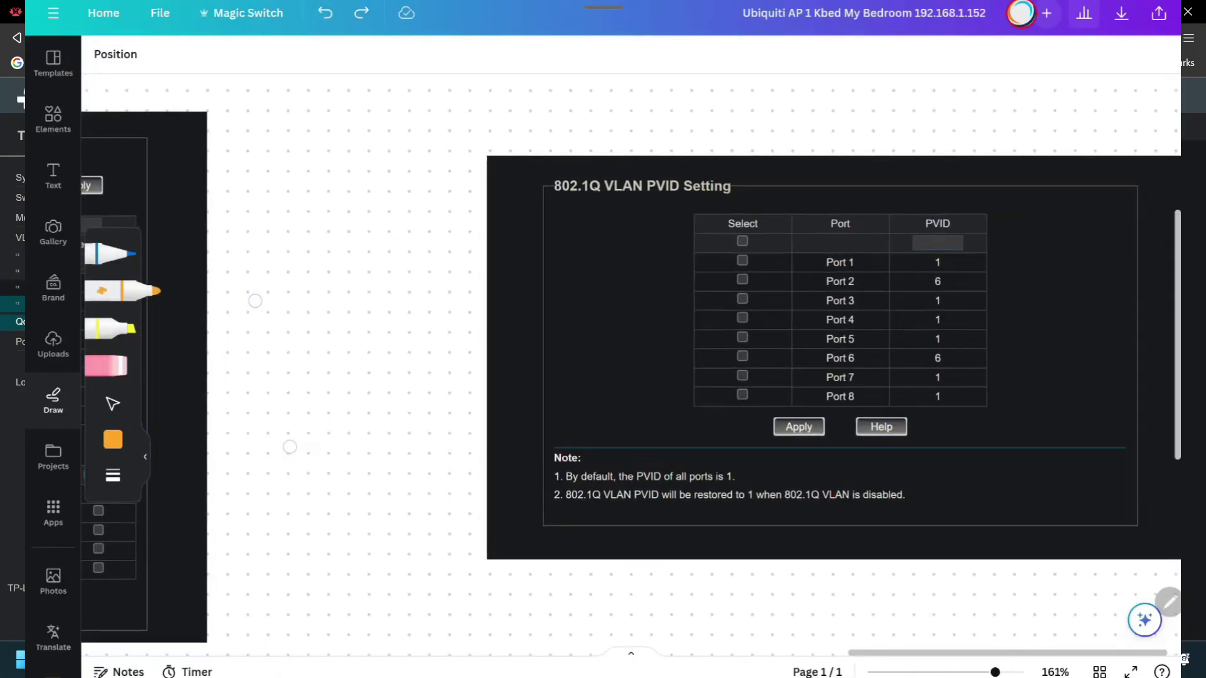
{"action": "scroll", "coordinate": [973, 364], "scroll_direction": "up", "scroll_amount": 3}
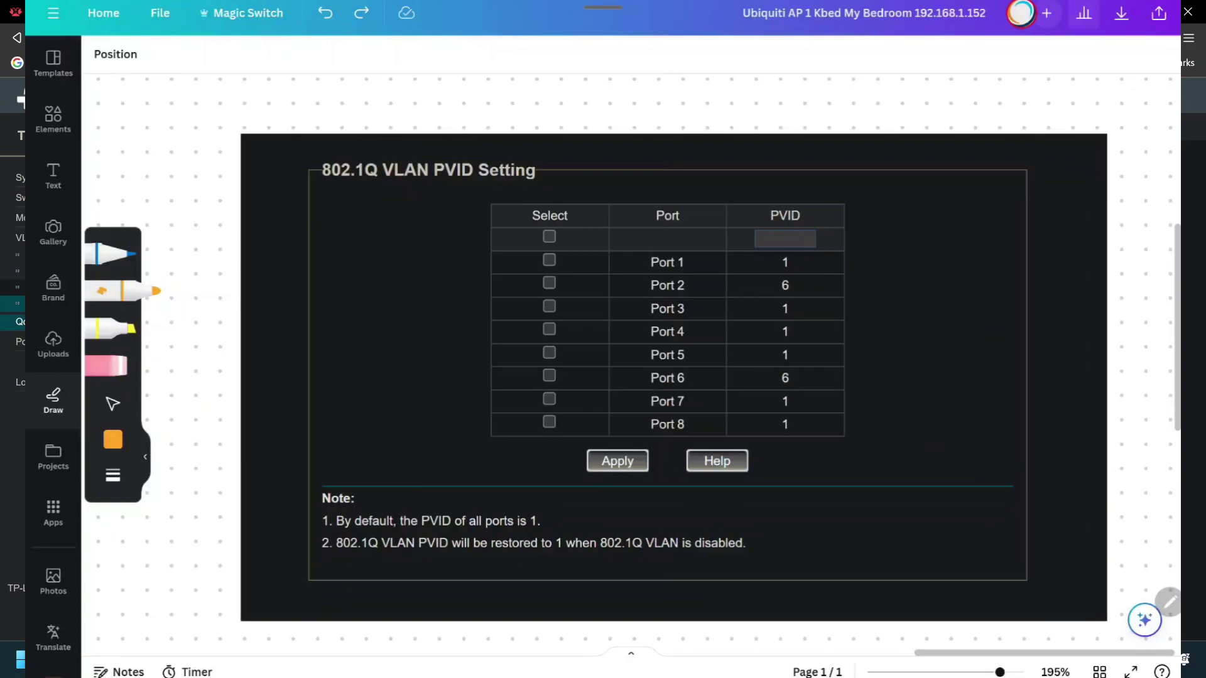
{"action": "left_click", "coordinate": [615, 284]}
{"action": "left_click", "coordinate": [703, 285]}
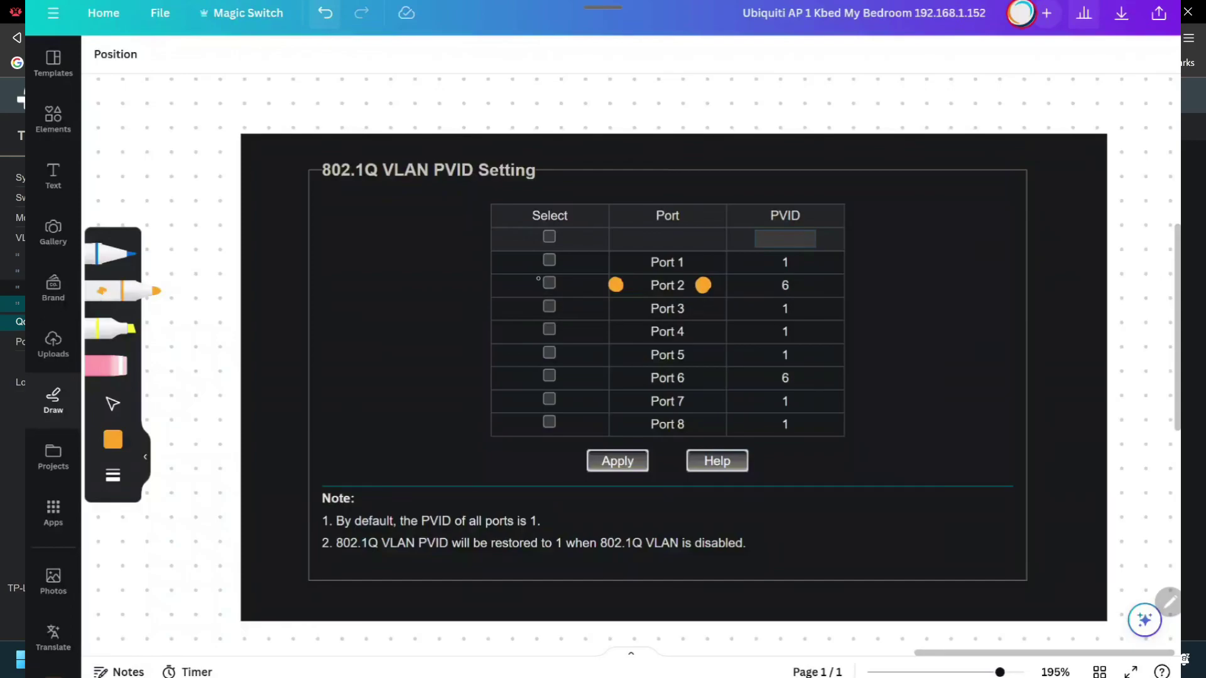
{"action": "left_click", "coordinate": [543, 283]}
{"action": "left_click", "coordinate": [704, 375]}
{"action": "left_click", "coordinate": [617, 380]}
{"action": "left_click", "coordinate": [549, 375]}
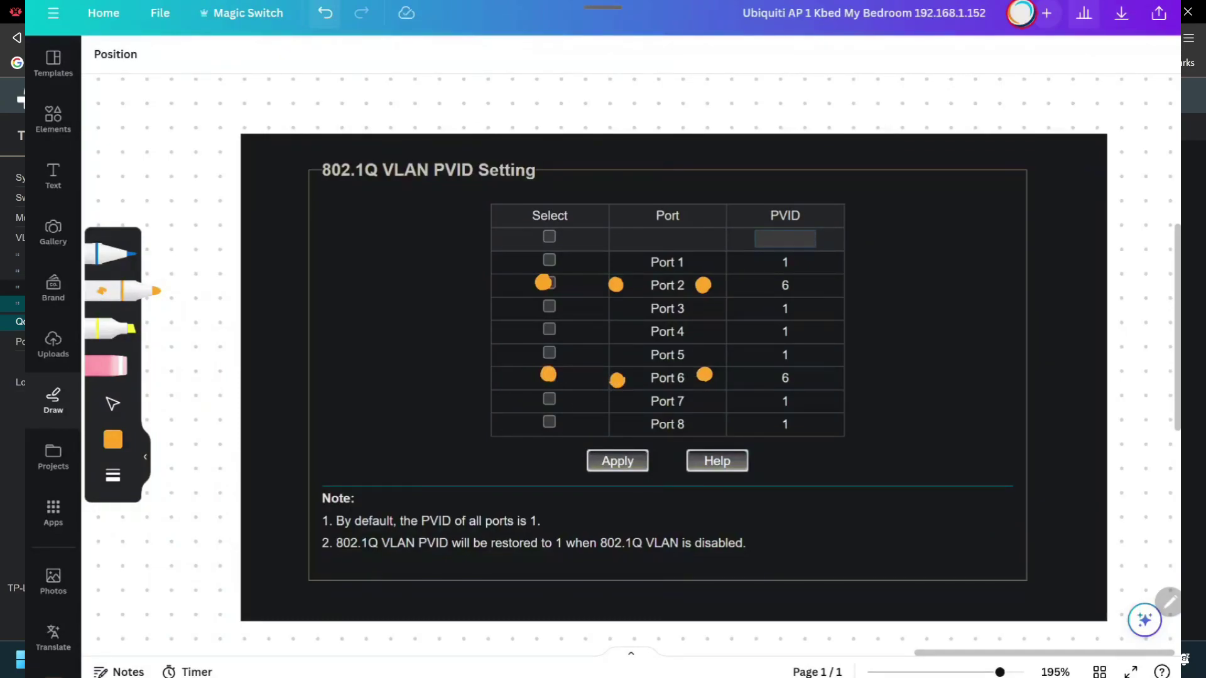
{"action": "mouse_move", "coordinate": [802, 220]}
{"action": "left_mouse_down"}
{"action": "mouse_move", "coordinate": [774, 269]}
{"action": "mouse_move", "coordinate": [810, 208]}
{"action": "mouse_move", "coordinate": [774, 242]}
{"action": "mouse_move", "coordinate": [789, 239]}
{"action": "left_mouse_up"}
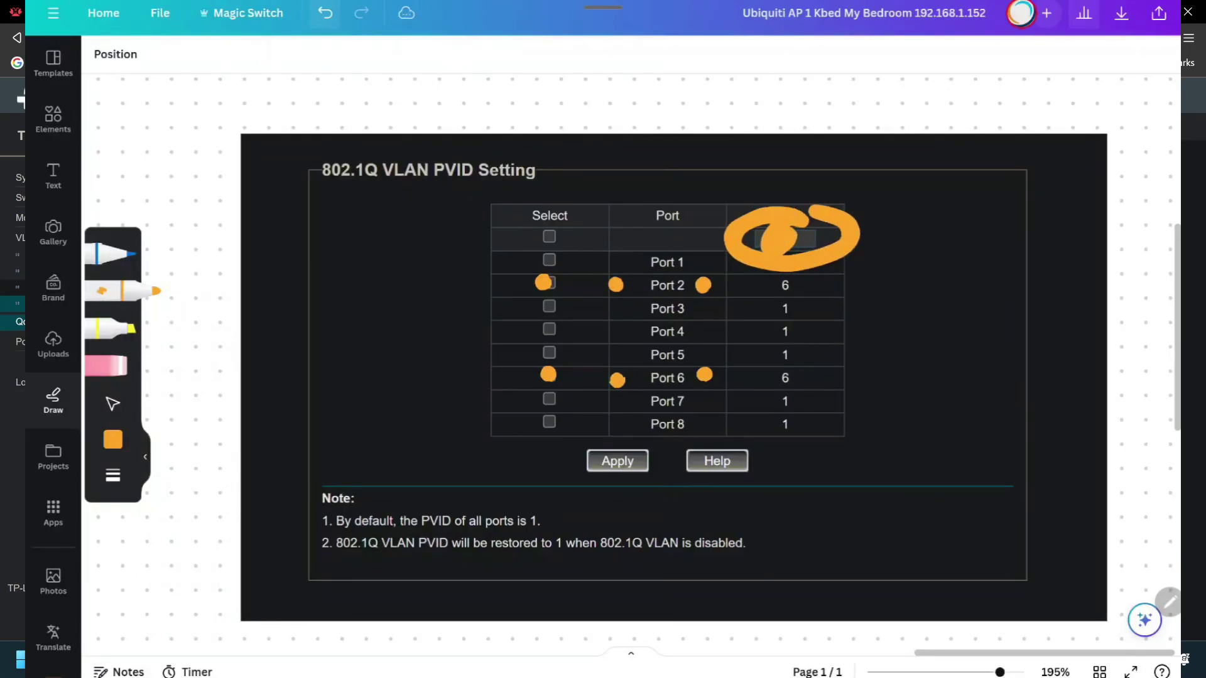
{"action": "left_click", "coordinate": [325, 13]}
{"action": "left_click", "coordinate": [325, 13]}
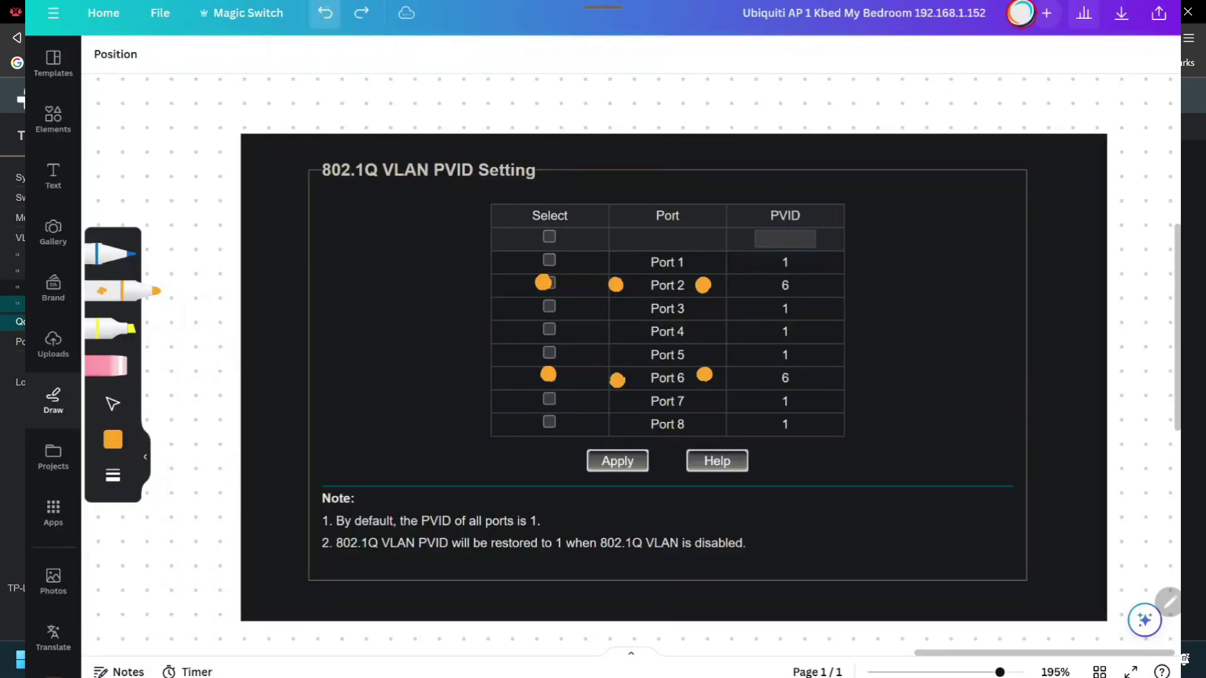
{"action": "left_click", "coordinate": [325, 13]}
{"action": "mouse_move", "coordinate": [626, 457]}
{"action": "left_mouse_down"}
{"action": "mouse_move", "coordinate": [660, 468]}
{"action": "mouse_move", "coordinate": [656, 449]}
{"action": "left_mouse_up"}
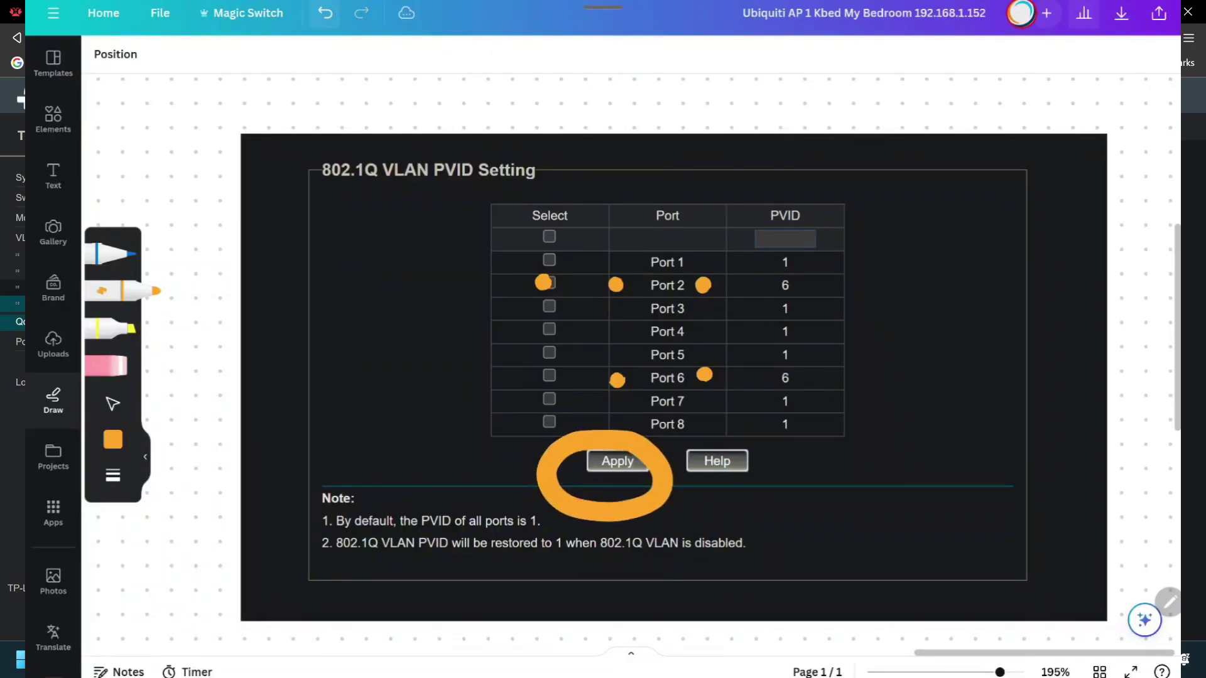
{"action": "left_click", "coordinate": [325, 12]}
{"action": "left_click", "coordinate": [324, 13]}
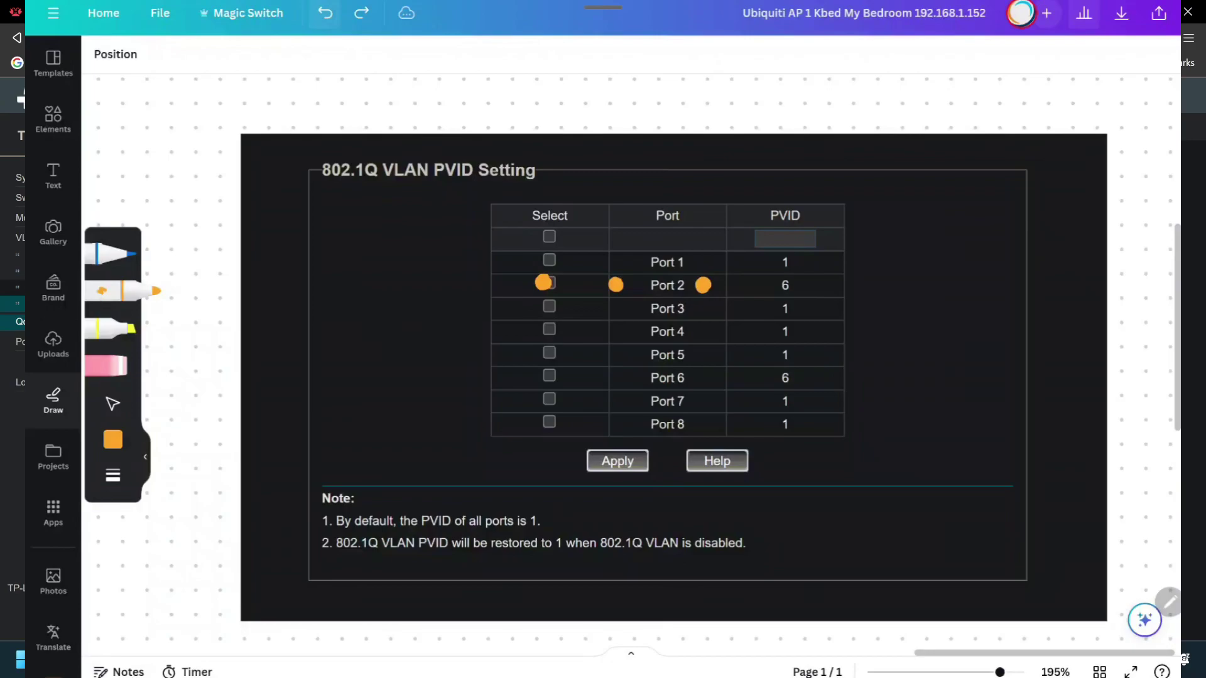
{"action": "left_click", "coordinate": [324, 12]}
{"action": "left_click", "coordinate": [325, 13]}
{"action": "left_click", "coordinate": [325, 13]}
Draw orange strokes beside the PVID value 6 on the Port 2 and Port 6 rows
{"action": "mouse_move", "coordinate": [824, 283]}
{"action": "left_mouse_down"}
{"action": "mouse_move", "coordinate": [813, 285]}
{"action": "mouse_move", "coordinate": [845, 286]}
{"action": "left_mouse_up"}
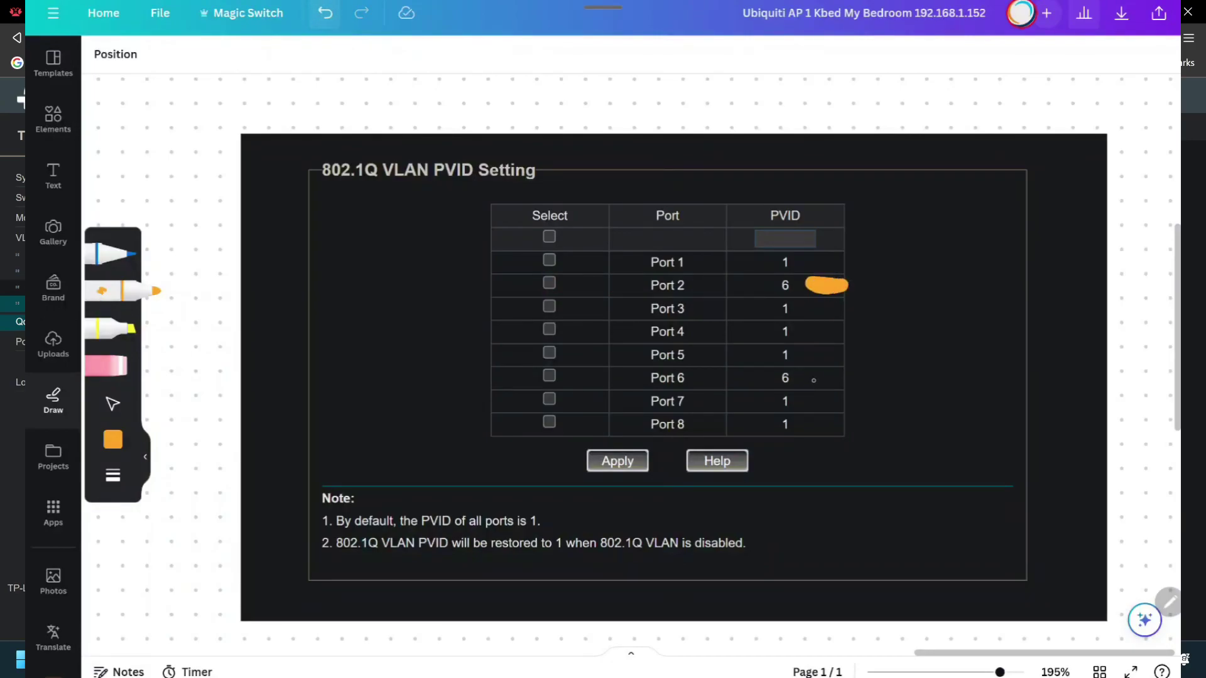
{"action": "left_click_drag", "start_coordinate": [814, 380], "coordinate": [855, 381]}
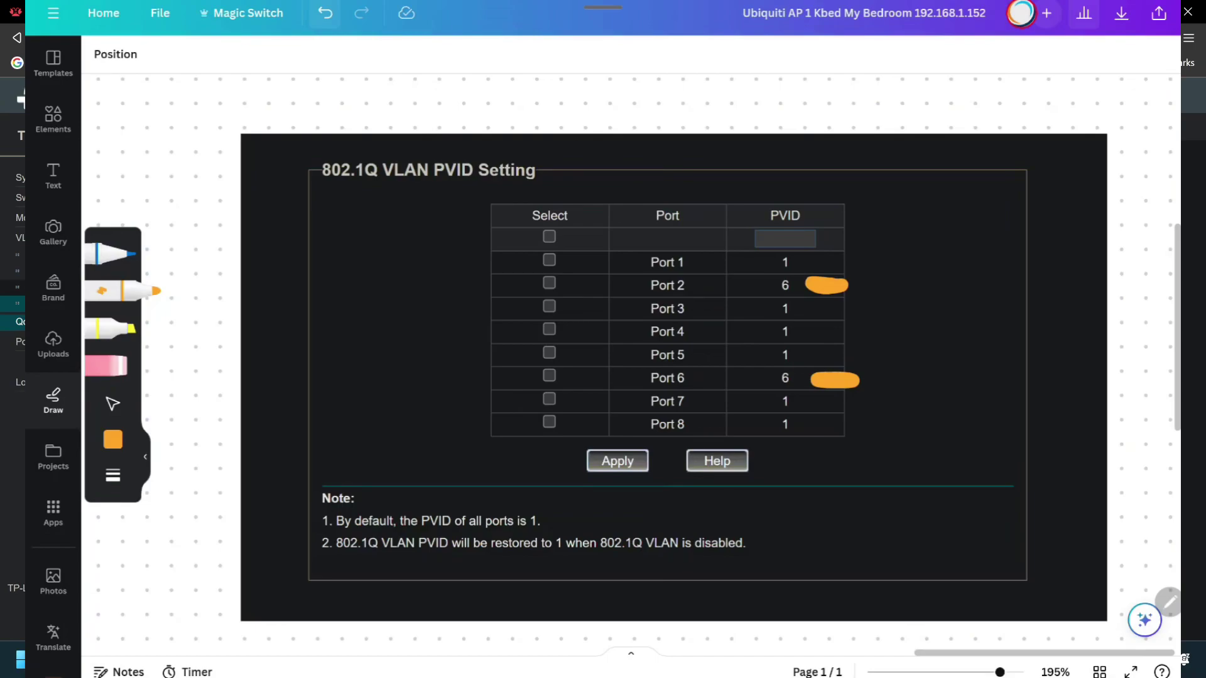
Draw orange lines from Ports 2 and 6 to Port 8 Tagged, writing 6 beside them
{"action": "scroll", "coordinate": [666, 377], "scroll_direction": "left", "scroll_amount": 10}
{"action": "scroll", "coordinate": [942, 346], "scroll_direction": "left", "scroll_amount": 5}
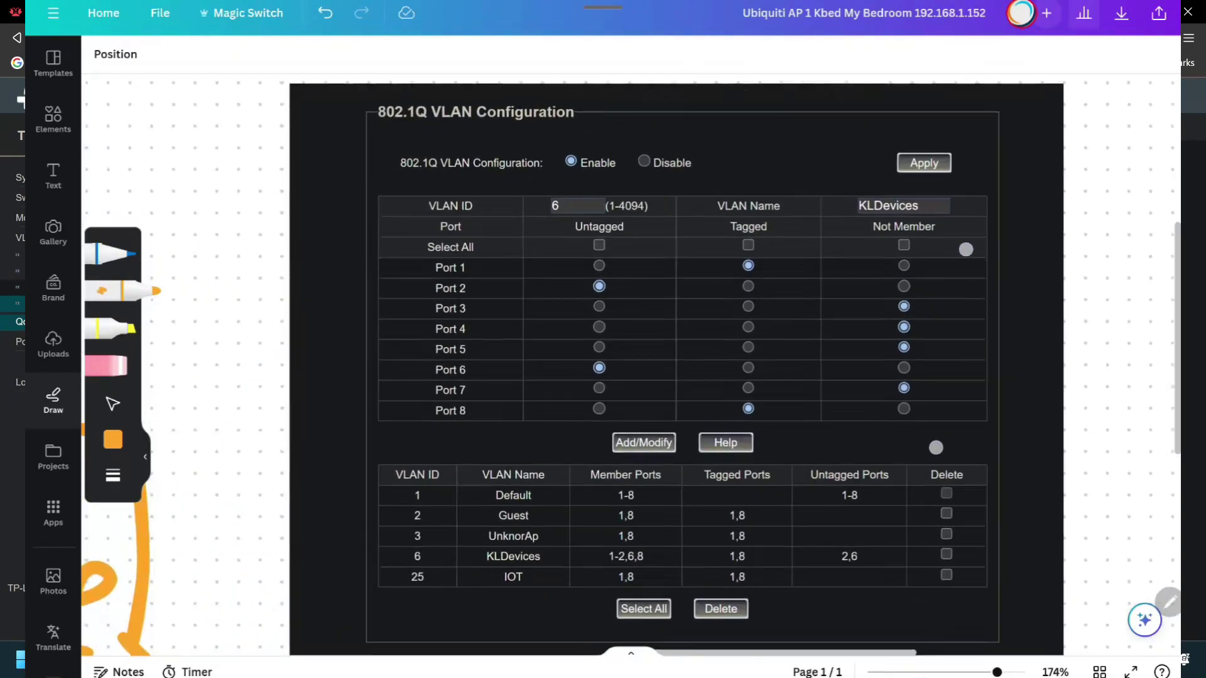
{"action": "scroll", "coordinate": [951, 349], "scroll_direction": "up", "scroll_amount": 2}
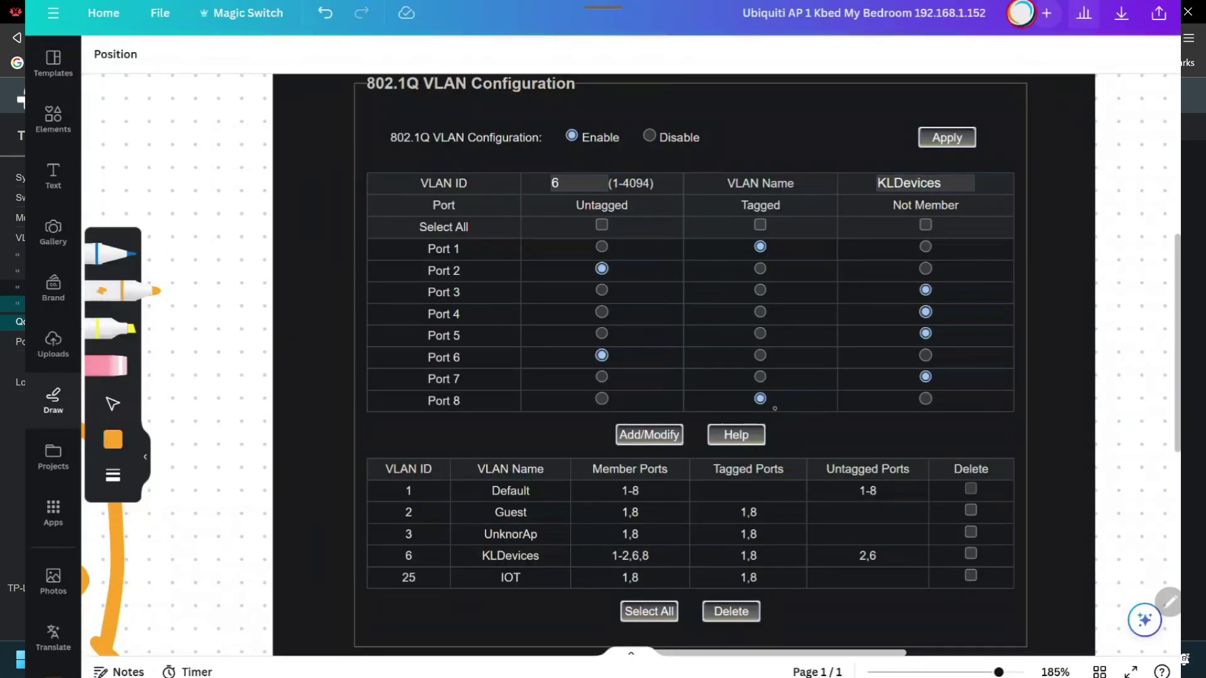
{"action": "left_click_drag", "start_coordinate": [622, 269], "coordinate": [736, 370]}
{"action": "mouse_move", "coordinate": [634, 348]}
{"action": "left_mouse_down"}
{"action": "mouse_move", "coordinate": [711, 367]}
{"action": "mouse_move", "coordinate": [752, 396]}
{"action": "left_mouse_up"}
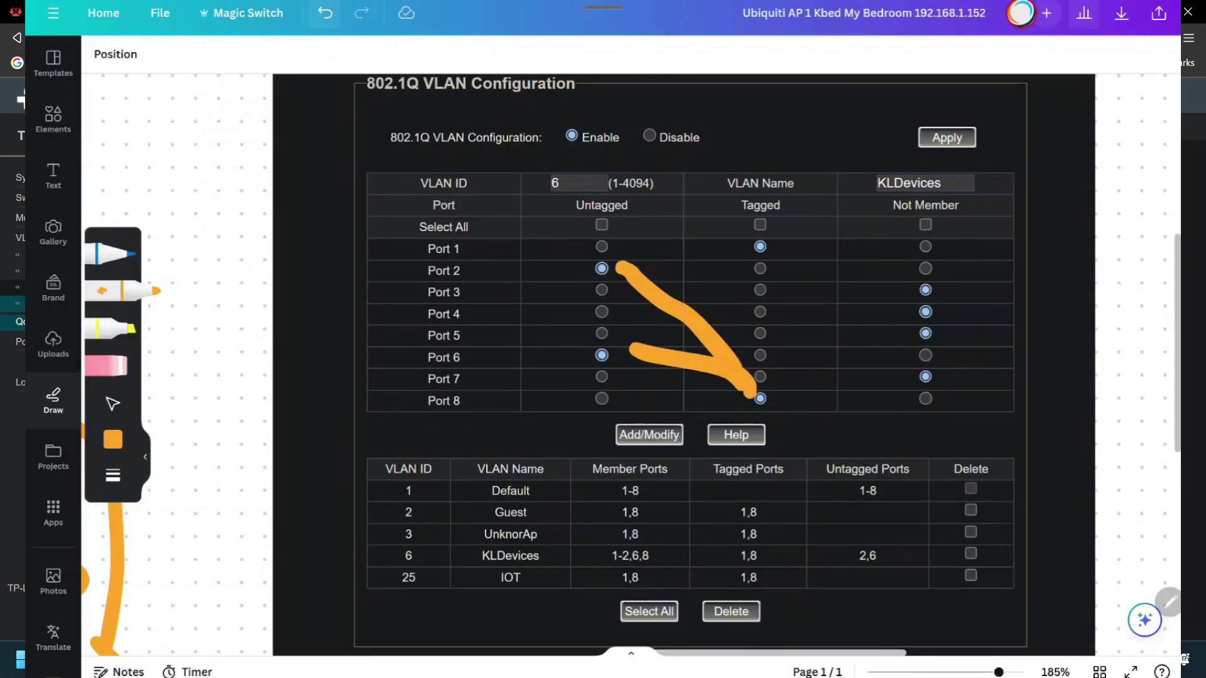
{"action": "mouse_move", "coordinate": [708, 237]}
{"action": "left_mouse_down"}
{"action": "mouse_move", "coordinate": [691, 277]}
{"action": "mouse_move", "coordinate": [700, 269]}
{"action": "left_mouse_up"}
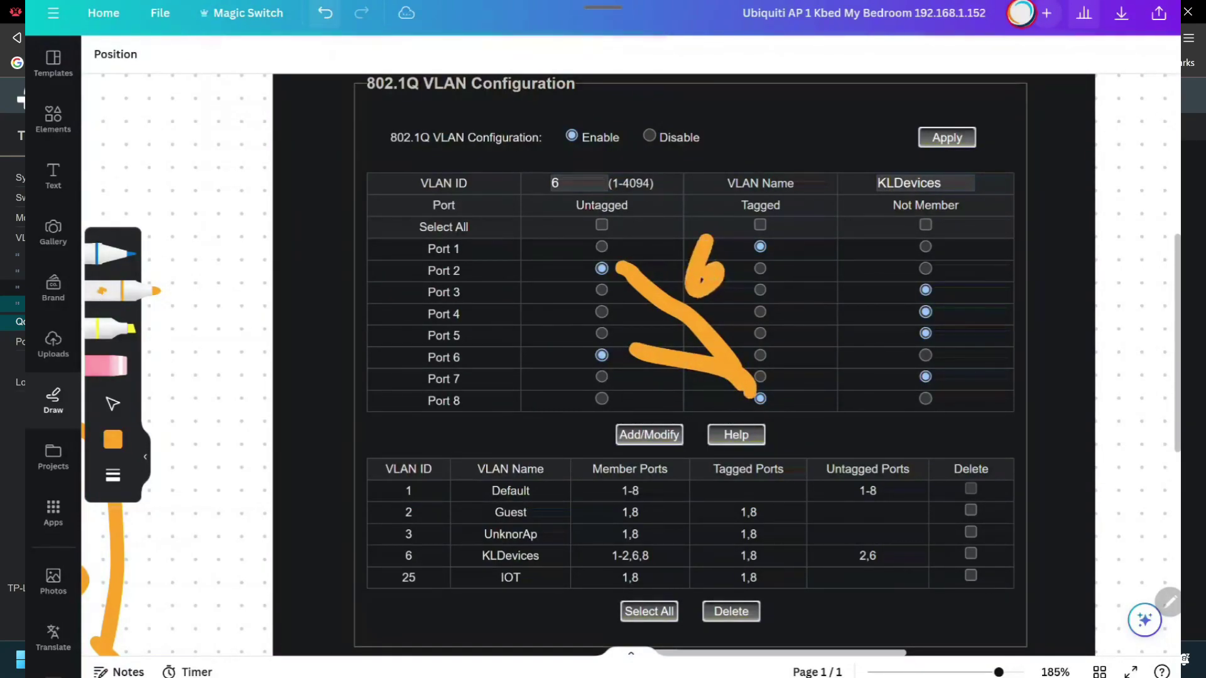
{"action": "left_click_drag", "start_coordinate": [660, 377], "coordinate": [655, 426]}
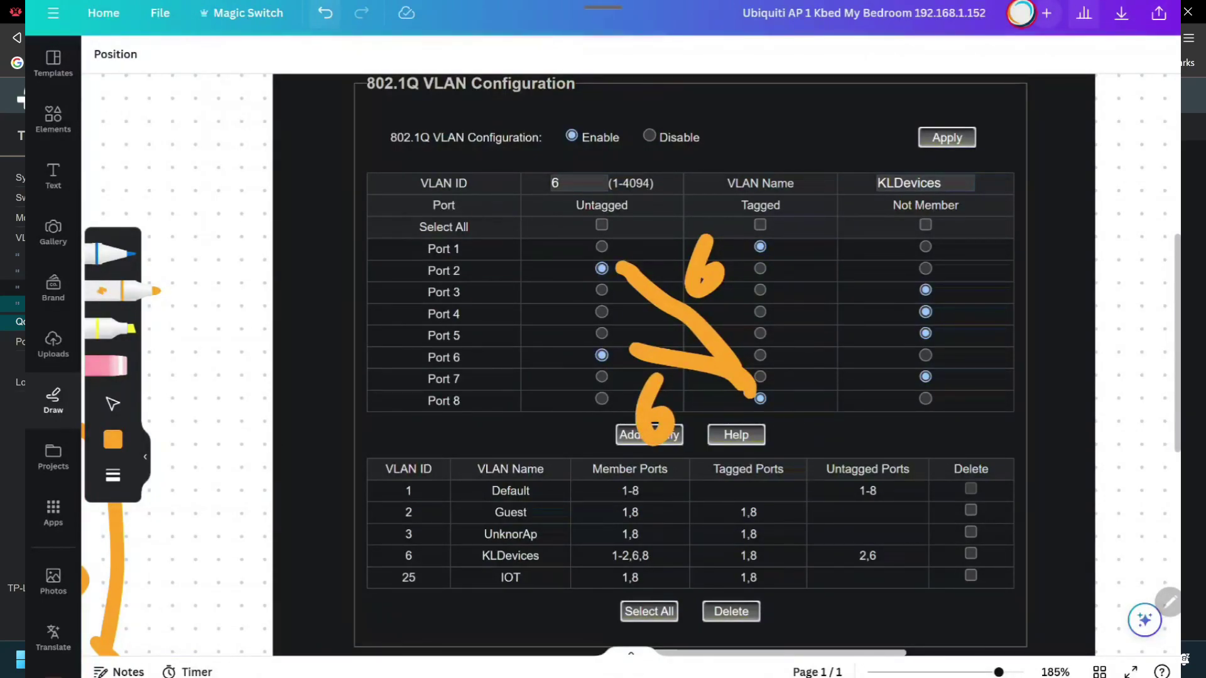
{"action": "scroll", "coordinate": [684, 365], "scroll_direction": "down", "scroll_amount": 3}
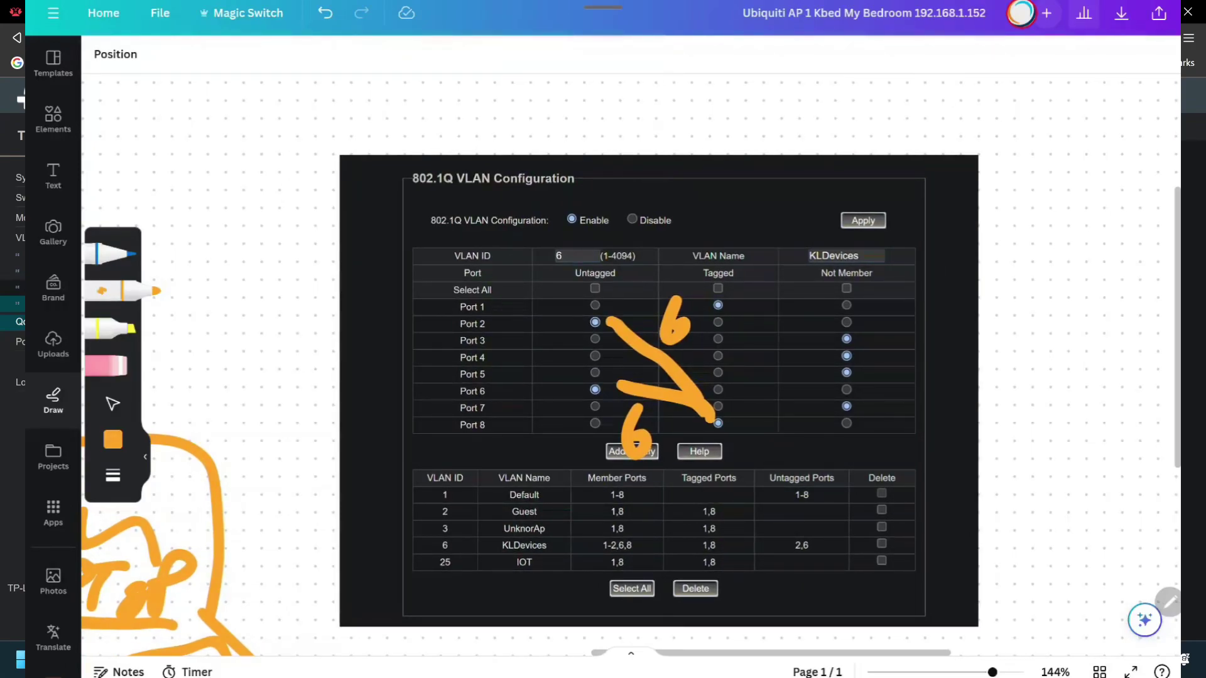
Open the TV's Wired Connection (Ethernet) details and move down to its IP address fields
{"action": "left_click_drag", "start_coordinate": [1005, 510], "coordinate": [994, 431]}
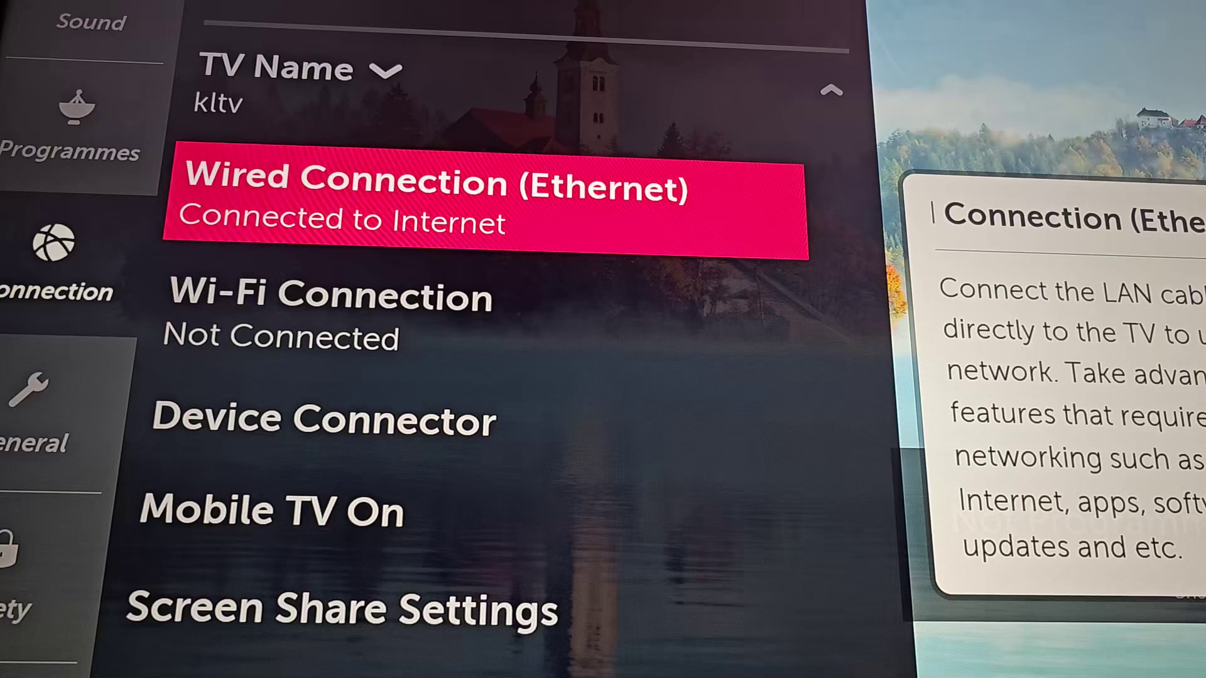
{"action": "key", "text": "Return"}
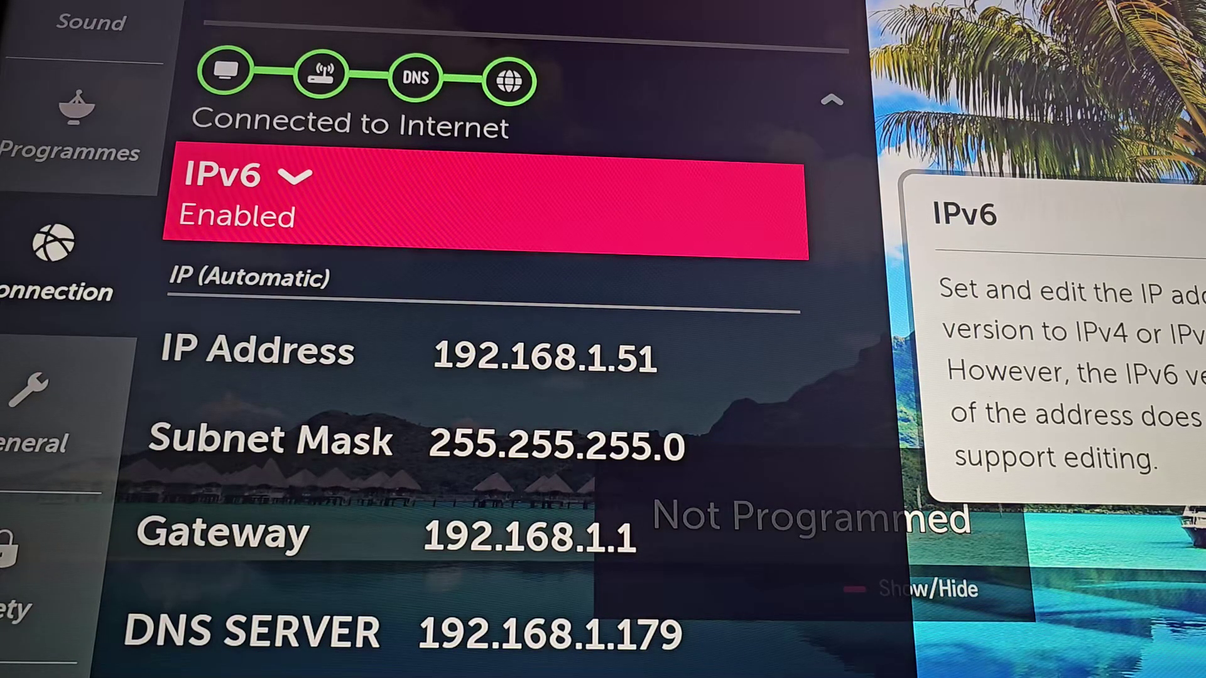
{"action": "key", "text": "Down"}
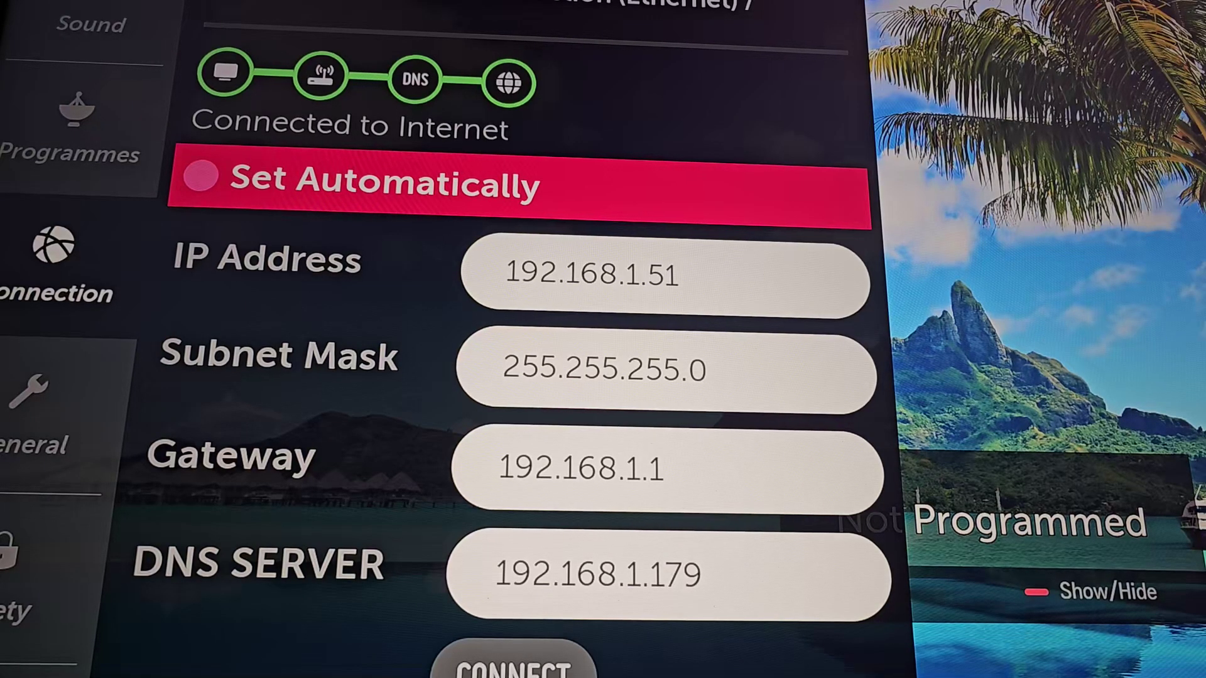
Tick Set Automatically for the TV's Ethernet connection, clearing the fixed DNS server entry
{"action": "key", "text": "Return"}
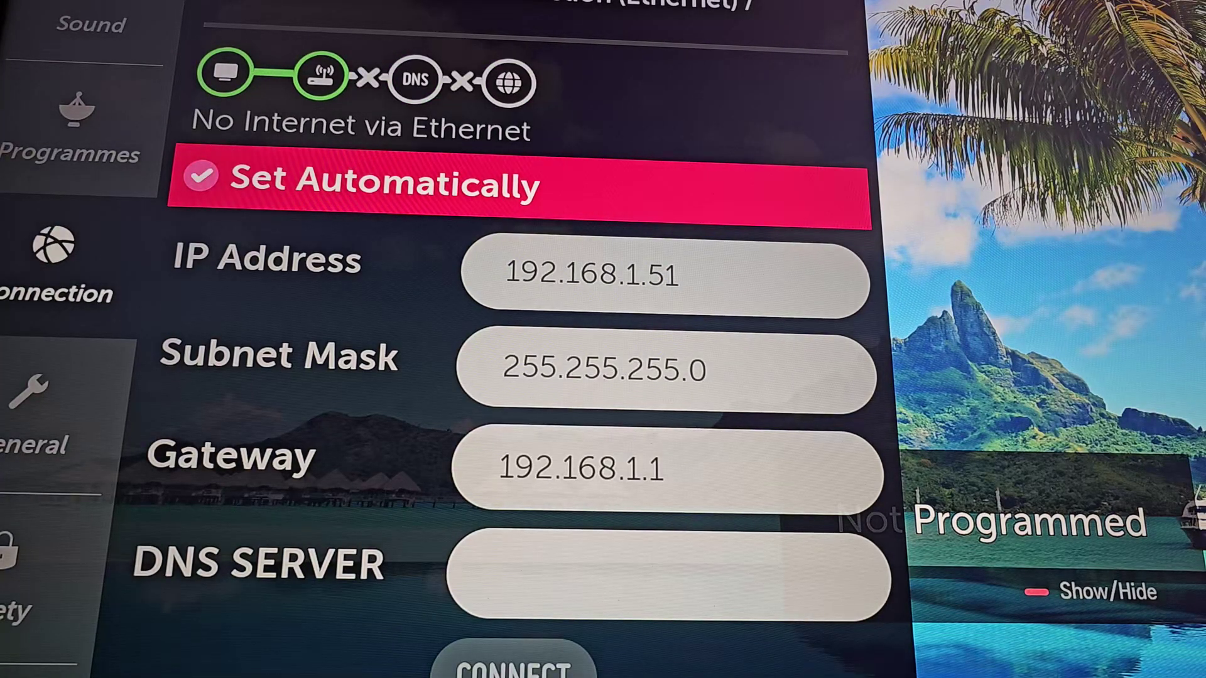